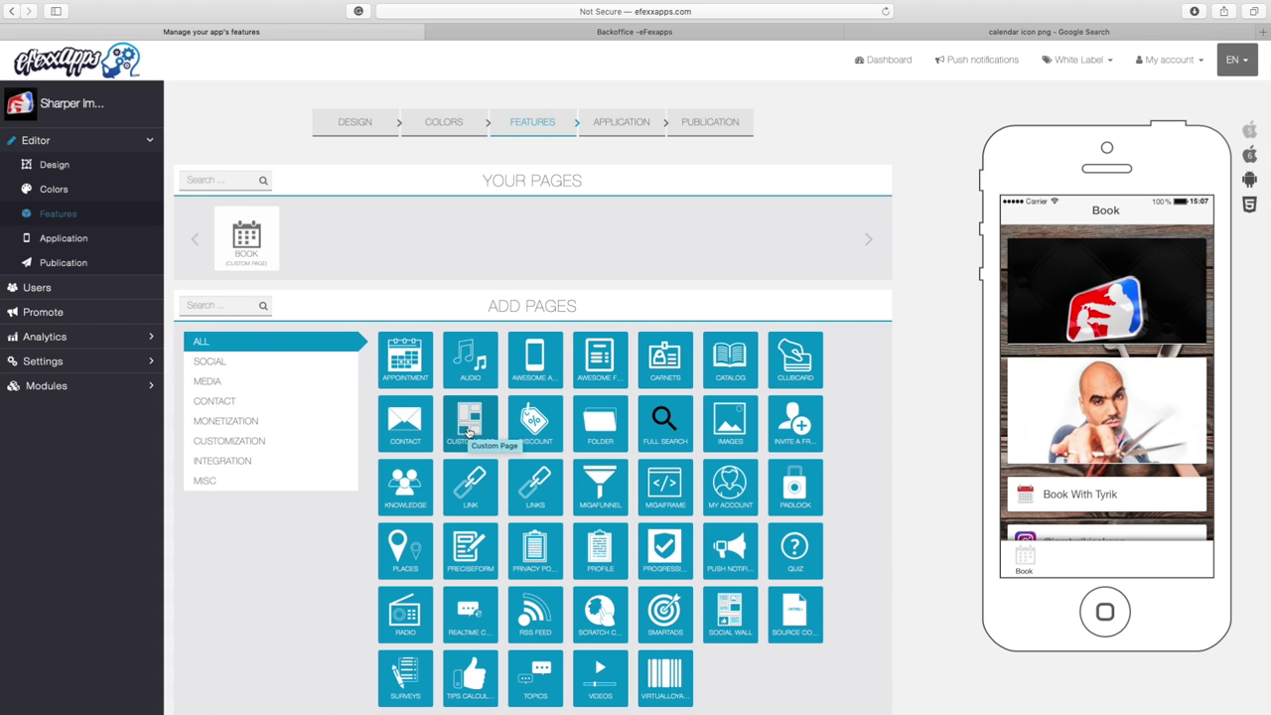
- Add a custom page to the app and name it "Contact Us"
{"action": "left_click", "coordinate": [470, 430]}
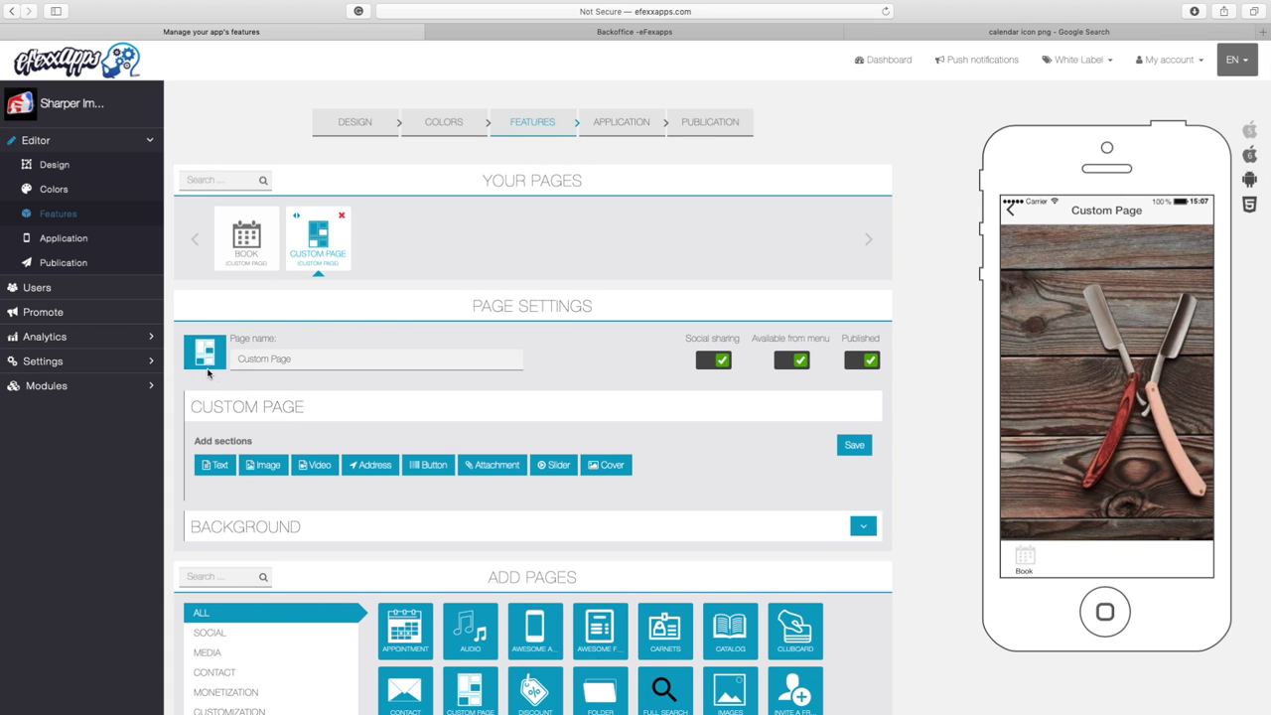
{"action": "triple_click", "coordinate": [296, 358]}
{"action": "type", "text": "Contact Us"}
{"action": "triple_click", "coordinate": [240, 357]}
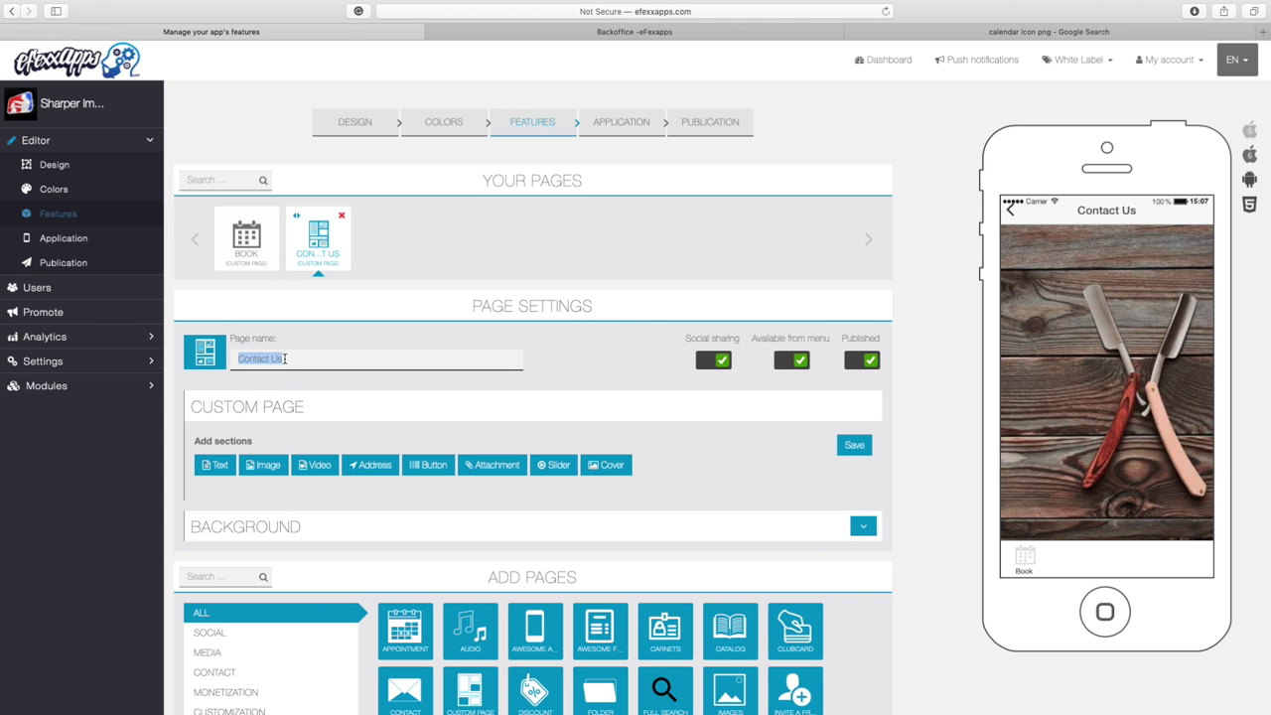
{"action": "left_click", "coordinate": [285, 358]}
{"action": "triple_click", "coordinate": [230, 359]}
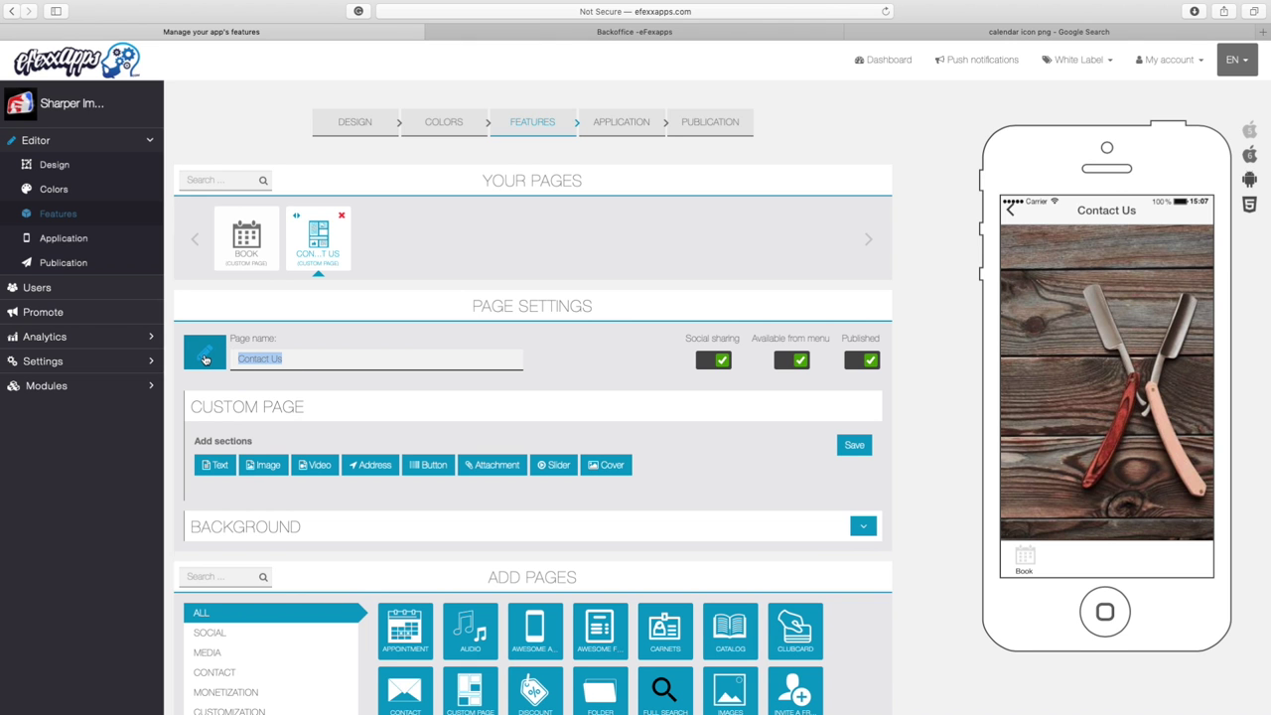
- Change the Contact Us page's icon to the solid smartphone from the library icons
{"action": "left_click", "coordinate": [204, 360]}
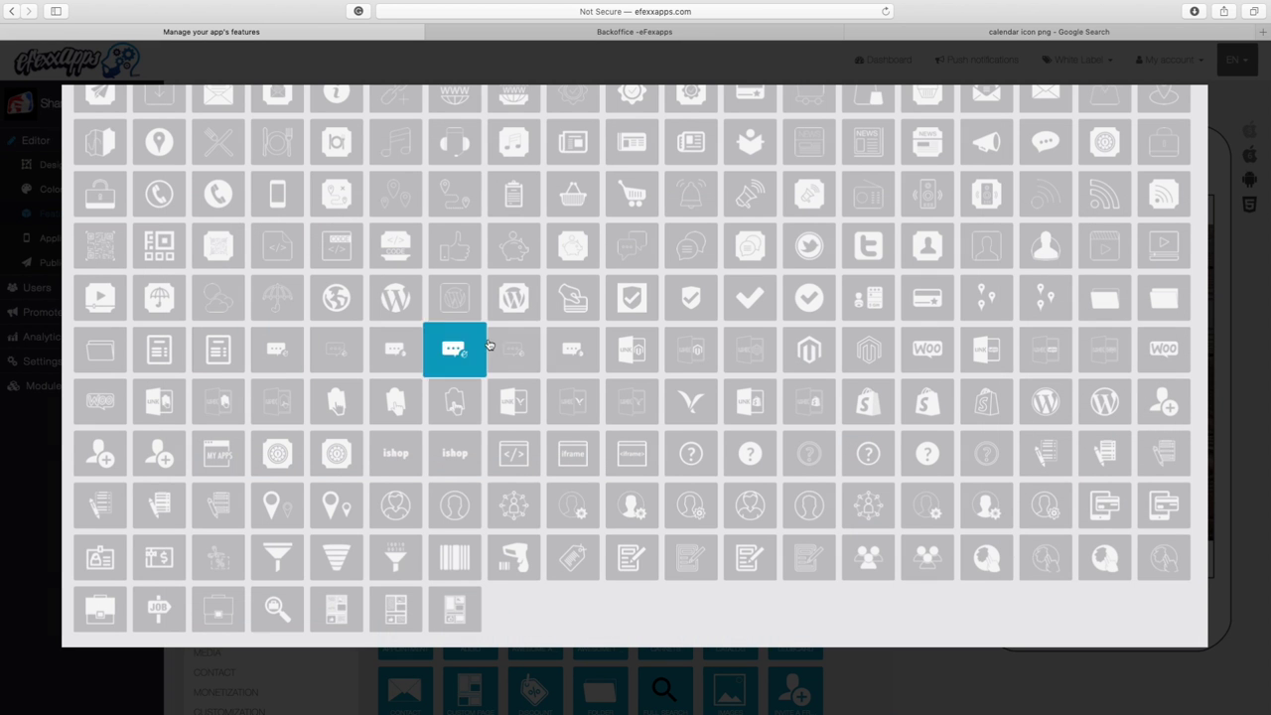
{"action": "scroll", "coordinate": [498, 344], "scroll_direction": "up", "scroll_amount": 5}
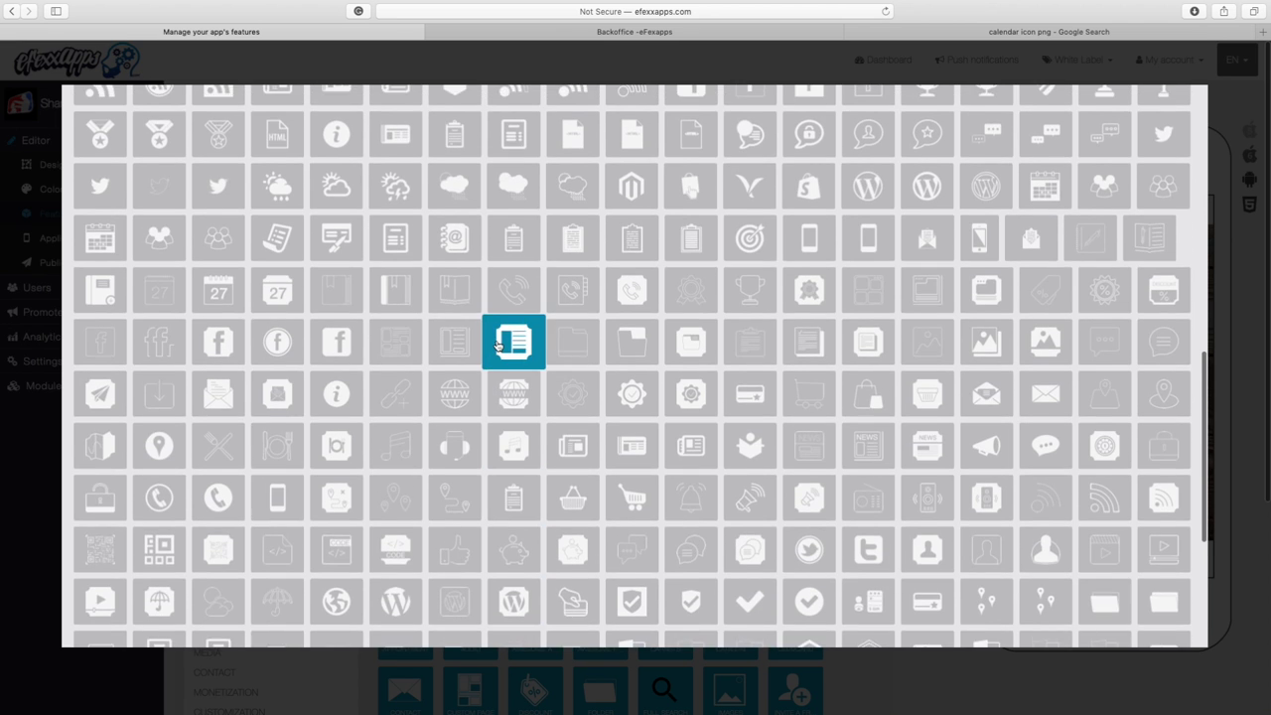
{"action": "scroll", "coordinate": [497, 344], "scroll_direction": "up", "scroll_amount": 5}
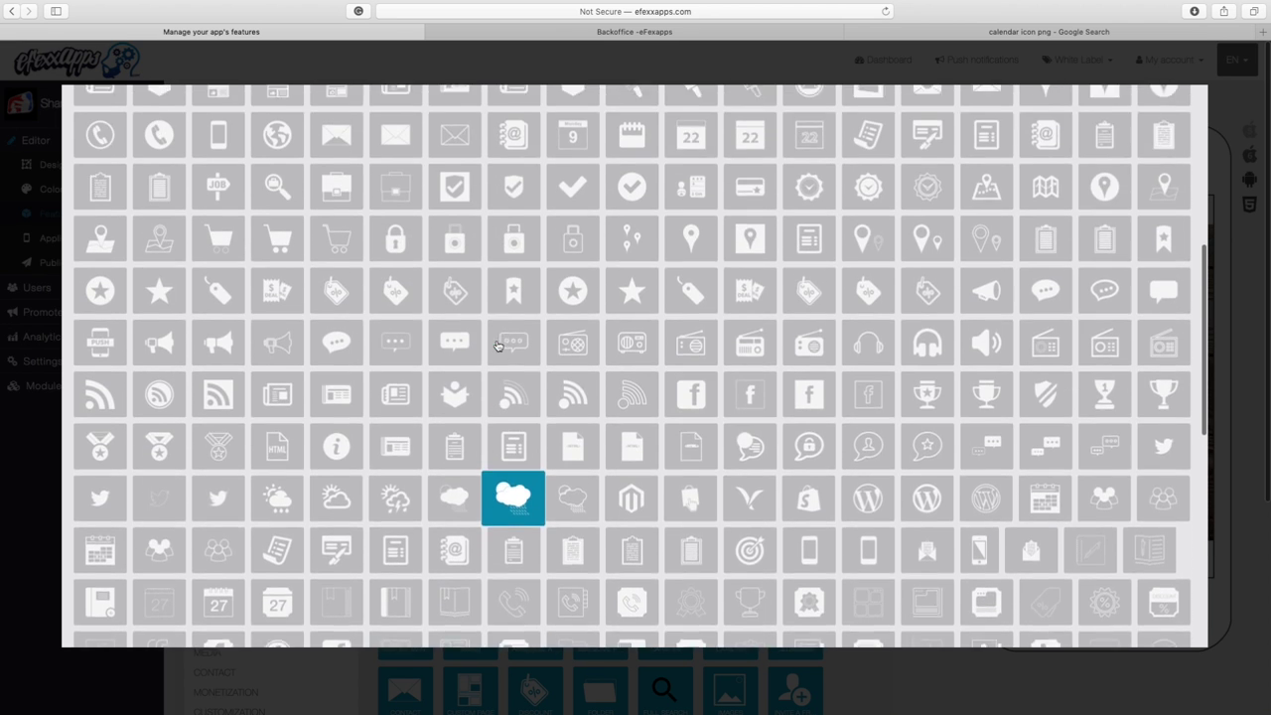
{"action": "scroll", "coordinate": [498, 345], "scroll_direction": "up", "scroll_amount": 4}
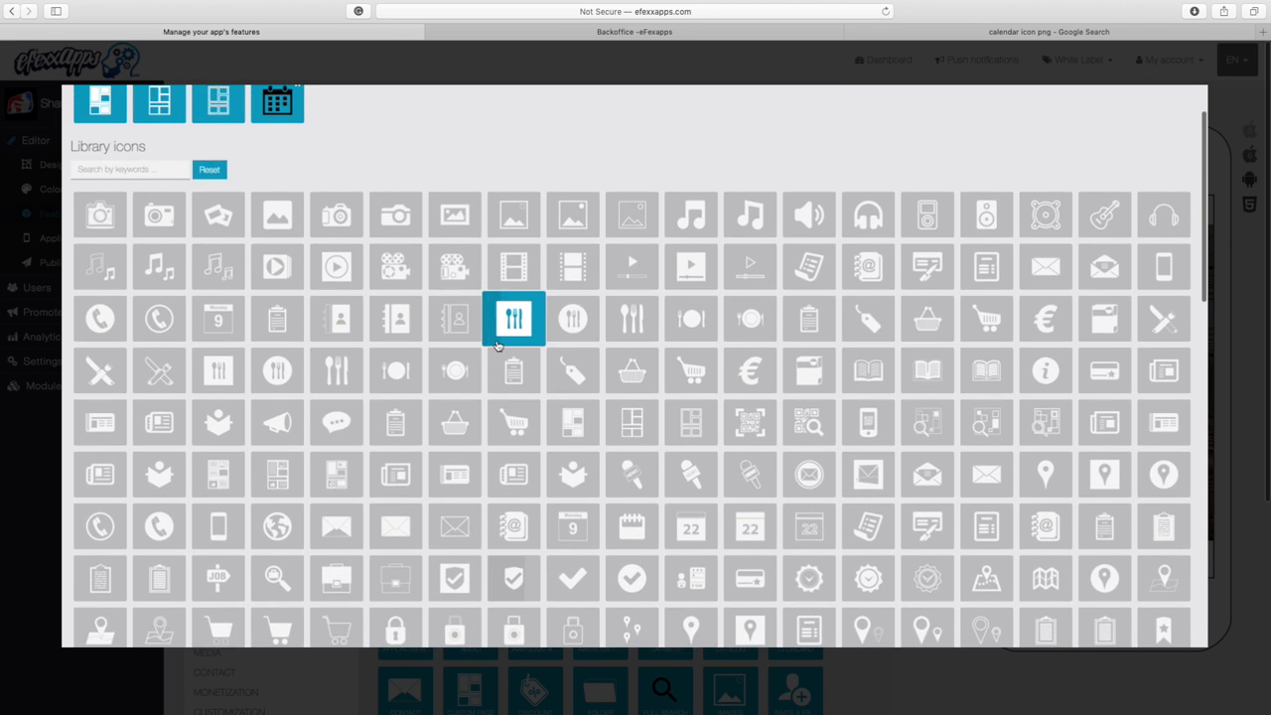
{"action": "scroll", "coordinate": [497, 345], "scroll_direction": "up", "scroll_amount": 1}
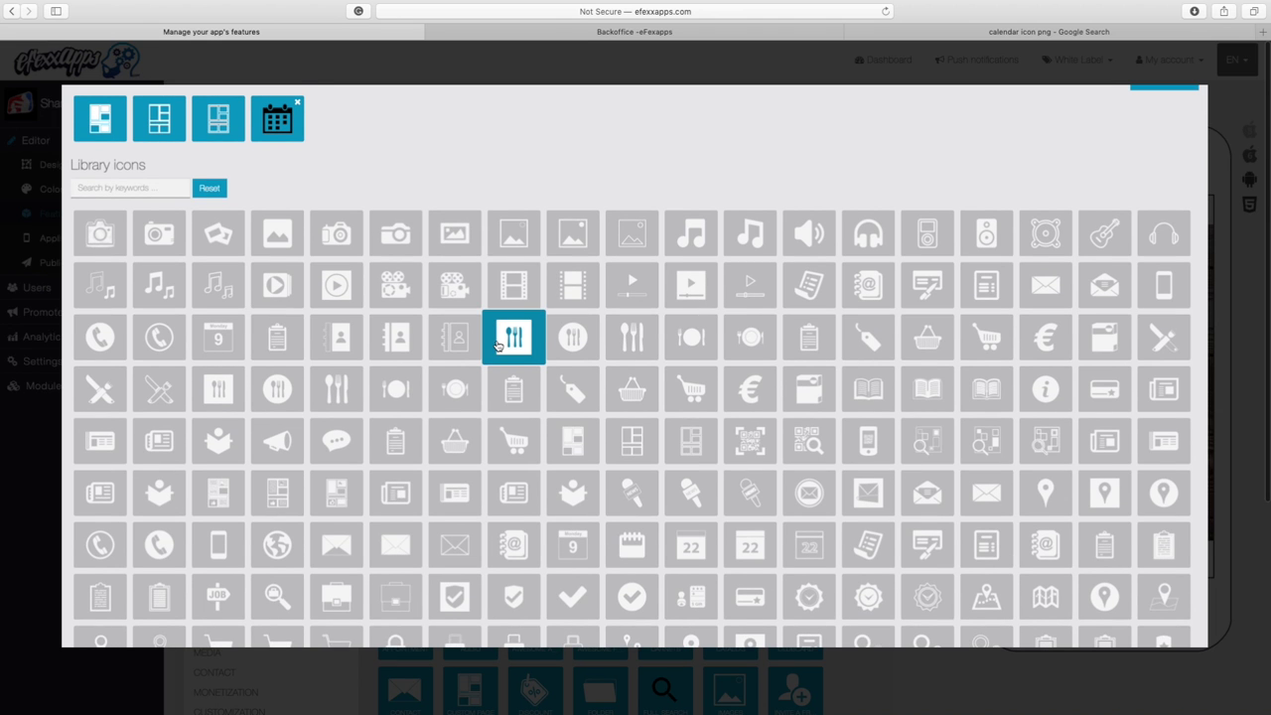
{"action": "scroll", "coordinate": [722, 498], "scroll_direction": "down", "scroll_amount": 2}
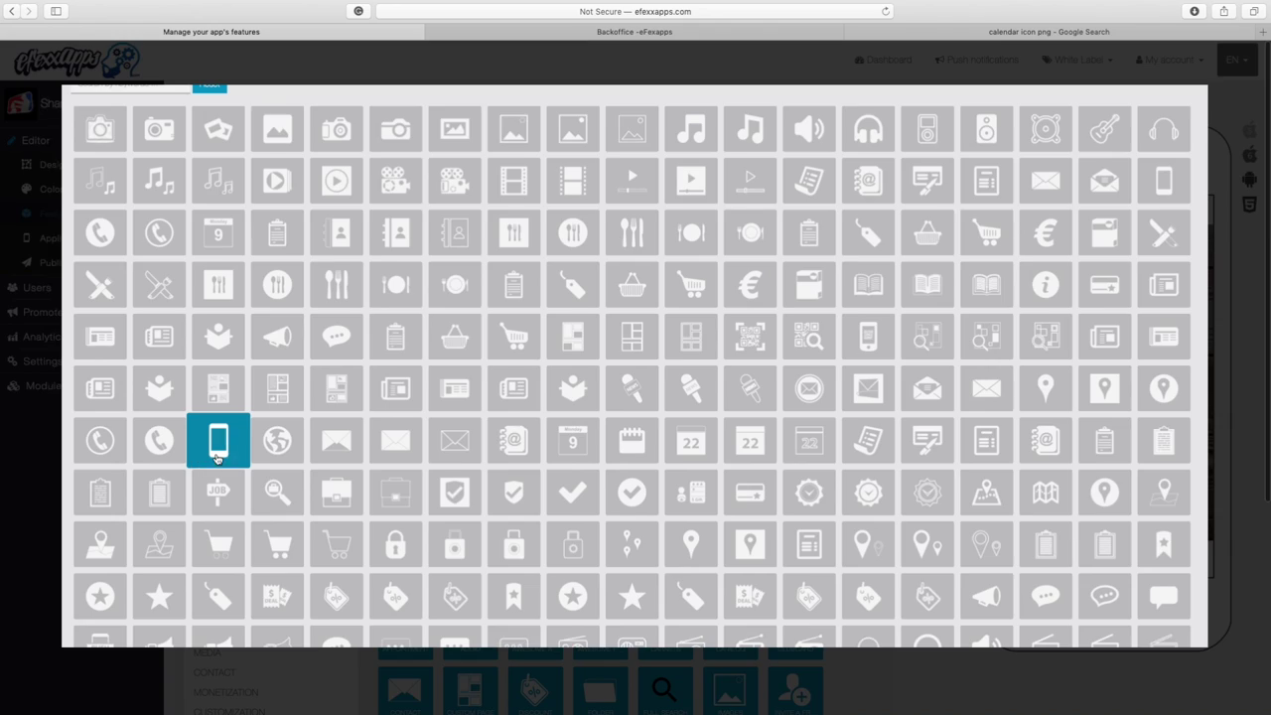
{"action": "left_click", "coordinate": [217, 440]}
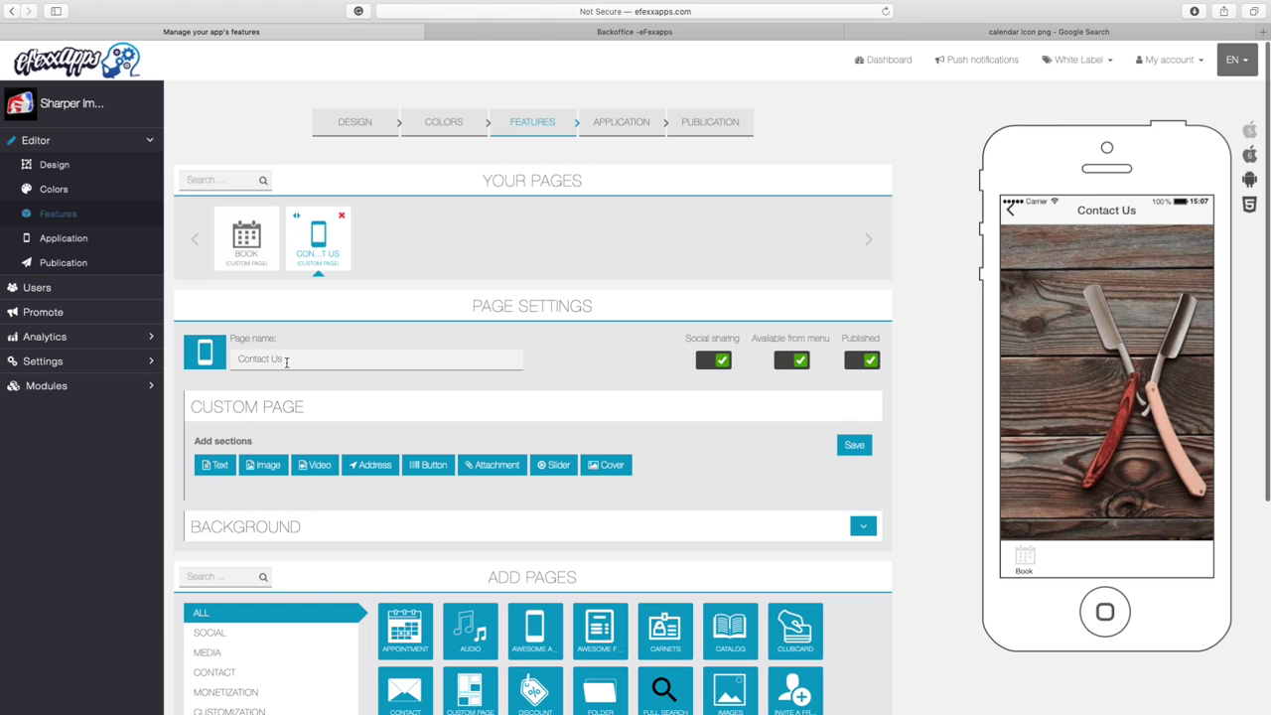
- Add a slider section to the Contact Us page with the storefront picture IMG_7FEA487EB5DD-1.jpeg from Downloads
{"action": "scroll", "coordinate": [413, 398], "scroll_direction": "down", "scroll_amount": 1}
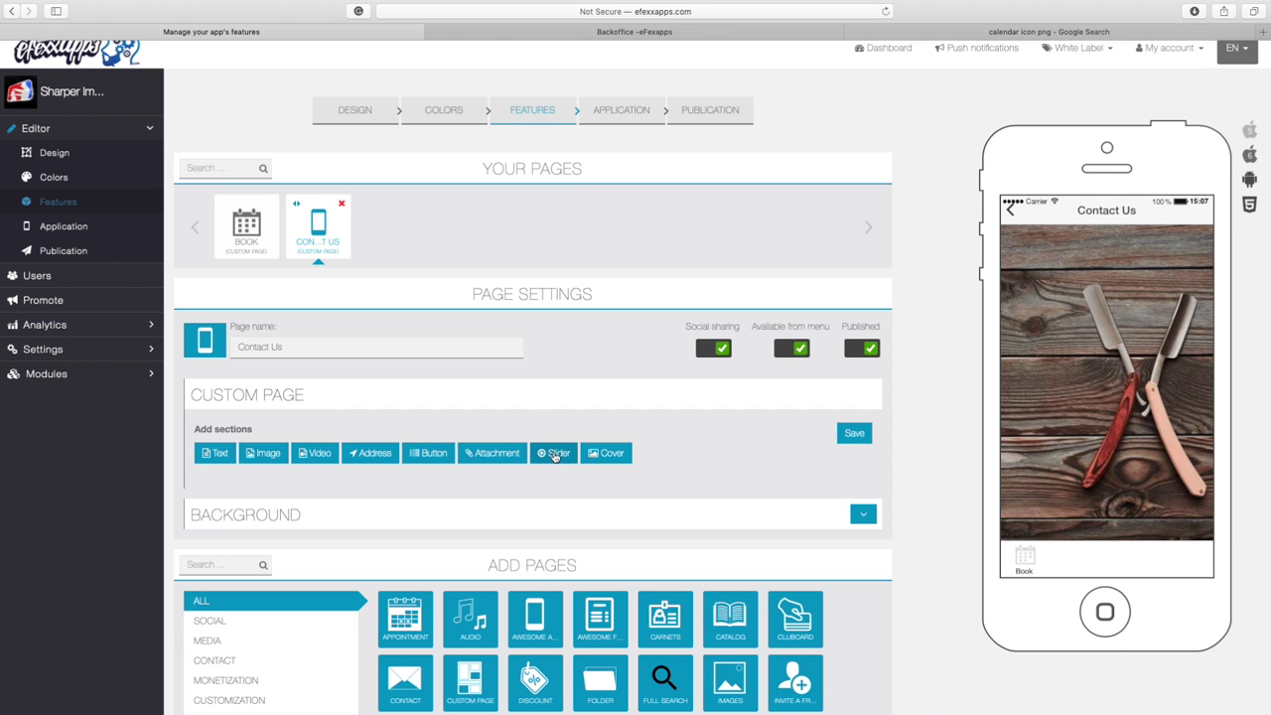
{"action": "left_click", "coordinate": [555, 454]}
{"action": "scroll", "coordinate": [553, 454], "scroll_direction": "down", "scroll_amount": 5}
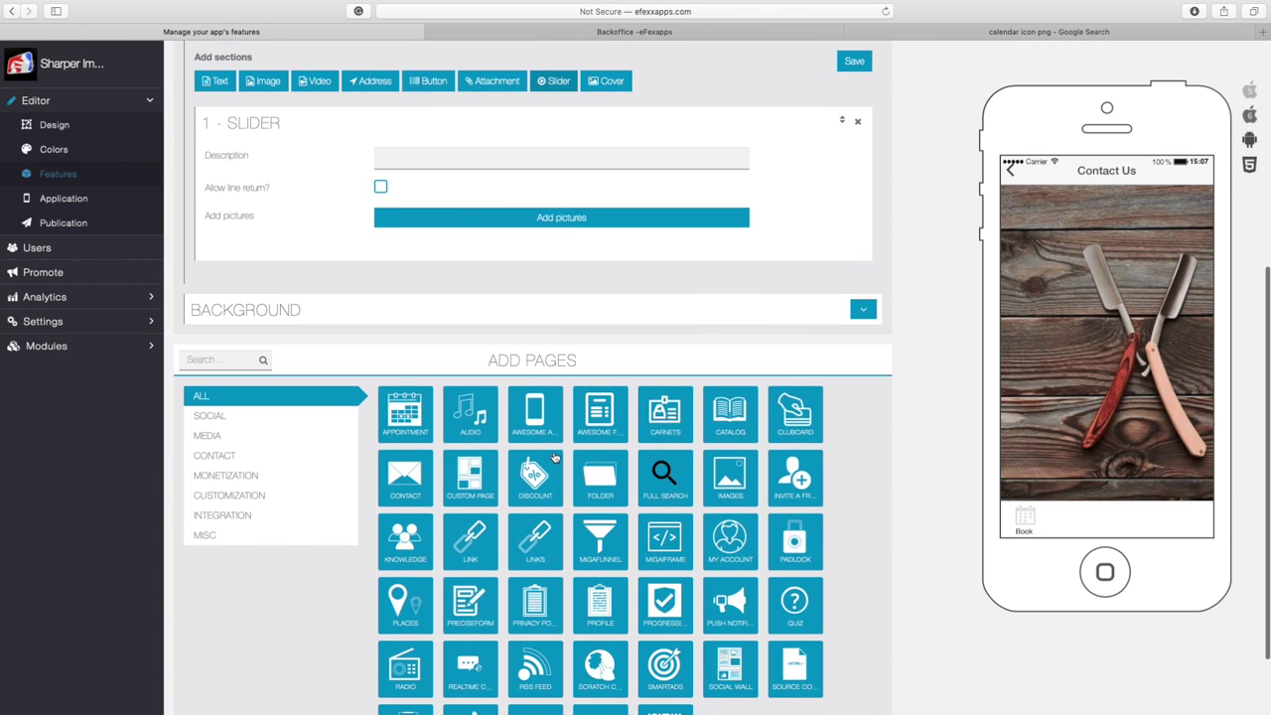
{"action": "left_click", "coordinate": [563, 217]}
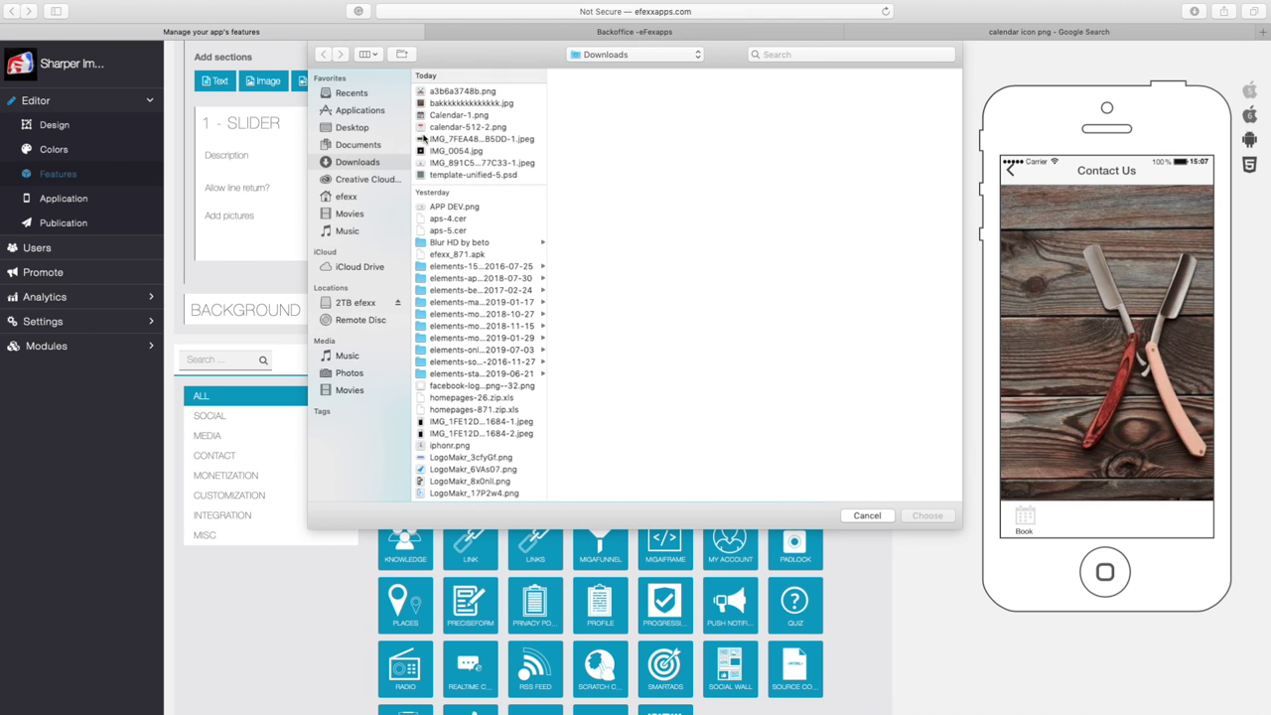
{"action": "left_click", "coordinate": [421, 141]}
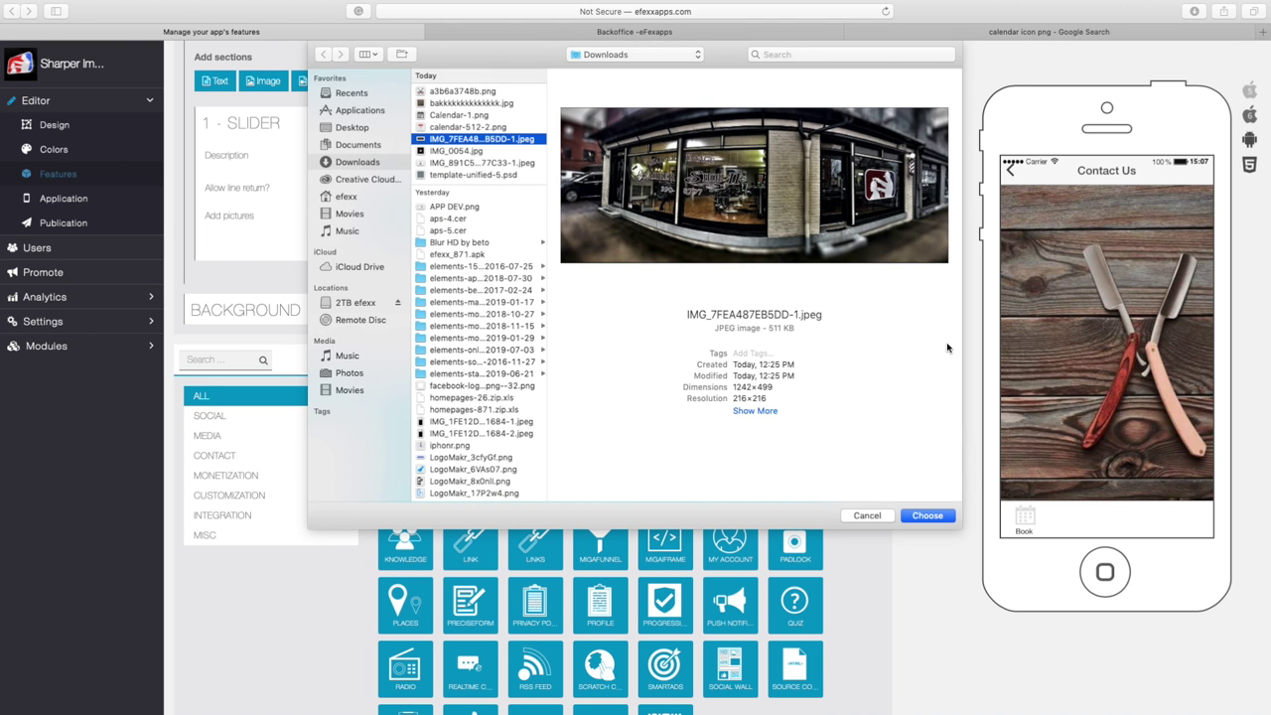
{"action": "left_click", "coordinate": [927, 515]}
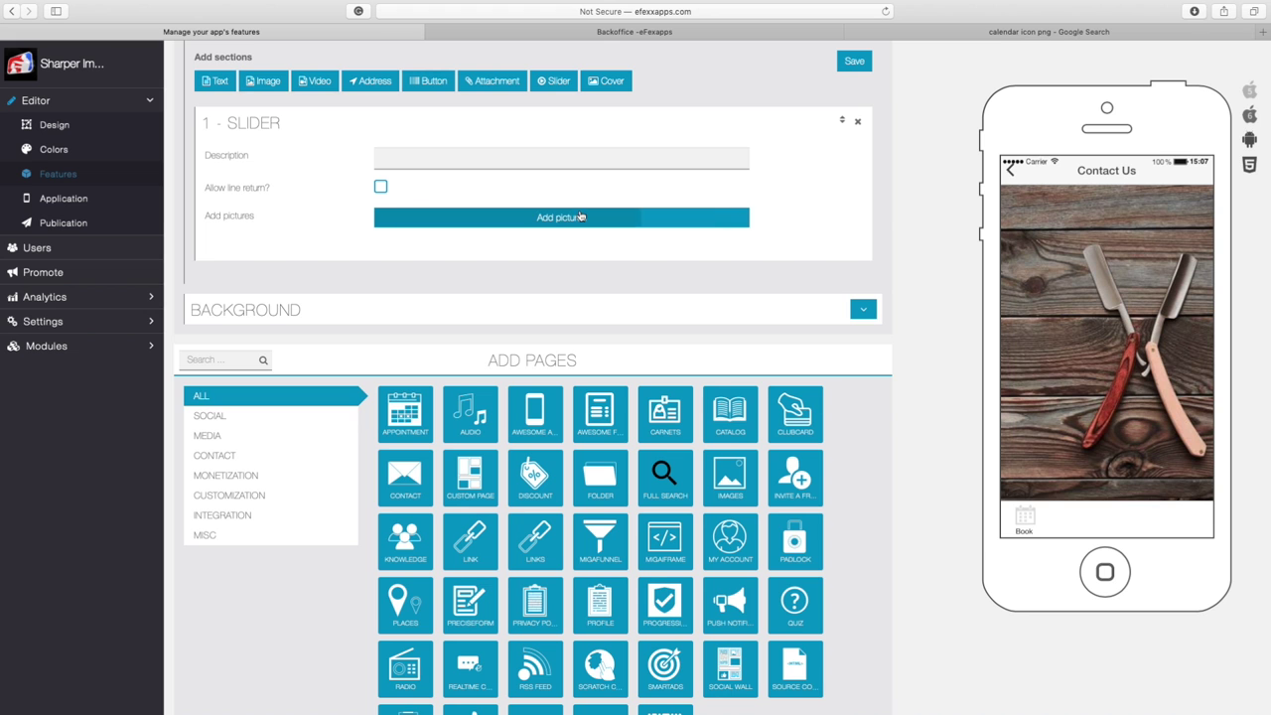
- Add an address section below the slider and enter the shop's street address in its Address field
{"action": "scroll", "coordinate": [581, 217], "scroll_direction": "up", "scroll_amount": 3}
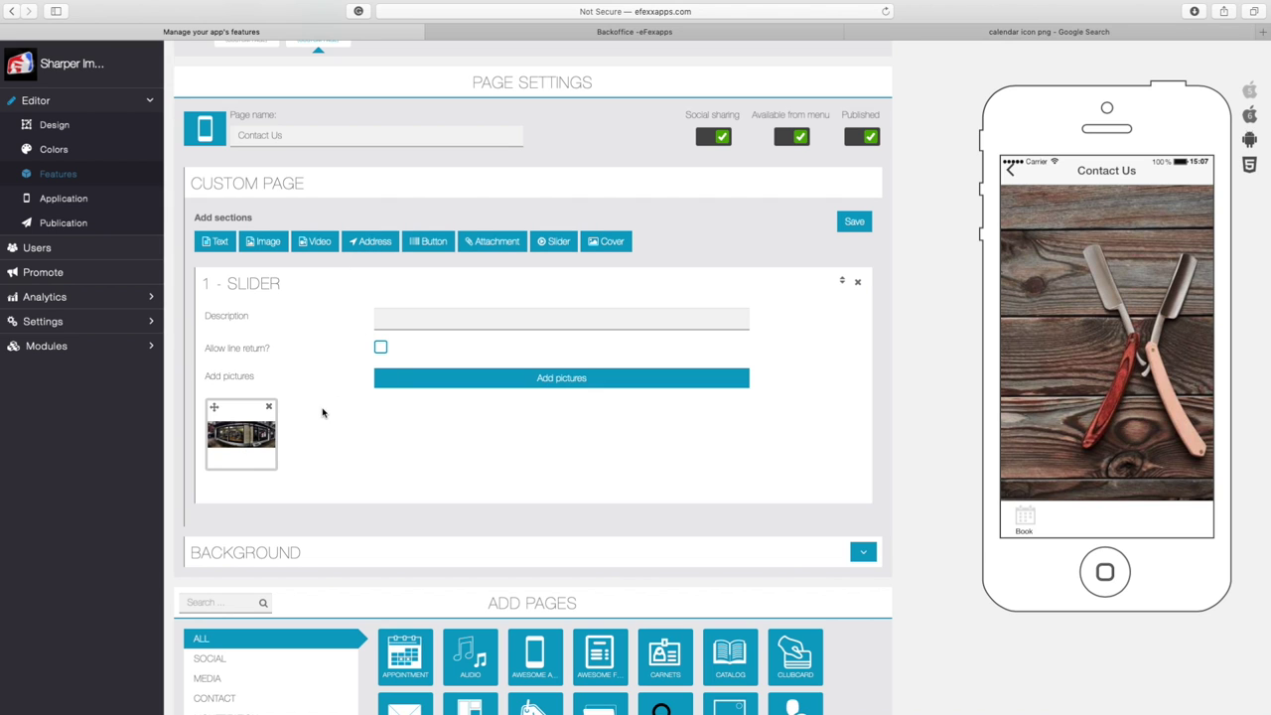
{"action": "left_click", "coordinate": [373, 247]}
{"action": "scroll", "coordinate": [373, 247], "scroll_direction": "down", "scroll_amount": 5}
{"action": "scroll", "coordinate": [373, 247], "scroll_direction": "up", "scroll_amount": 1}
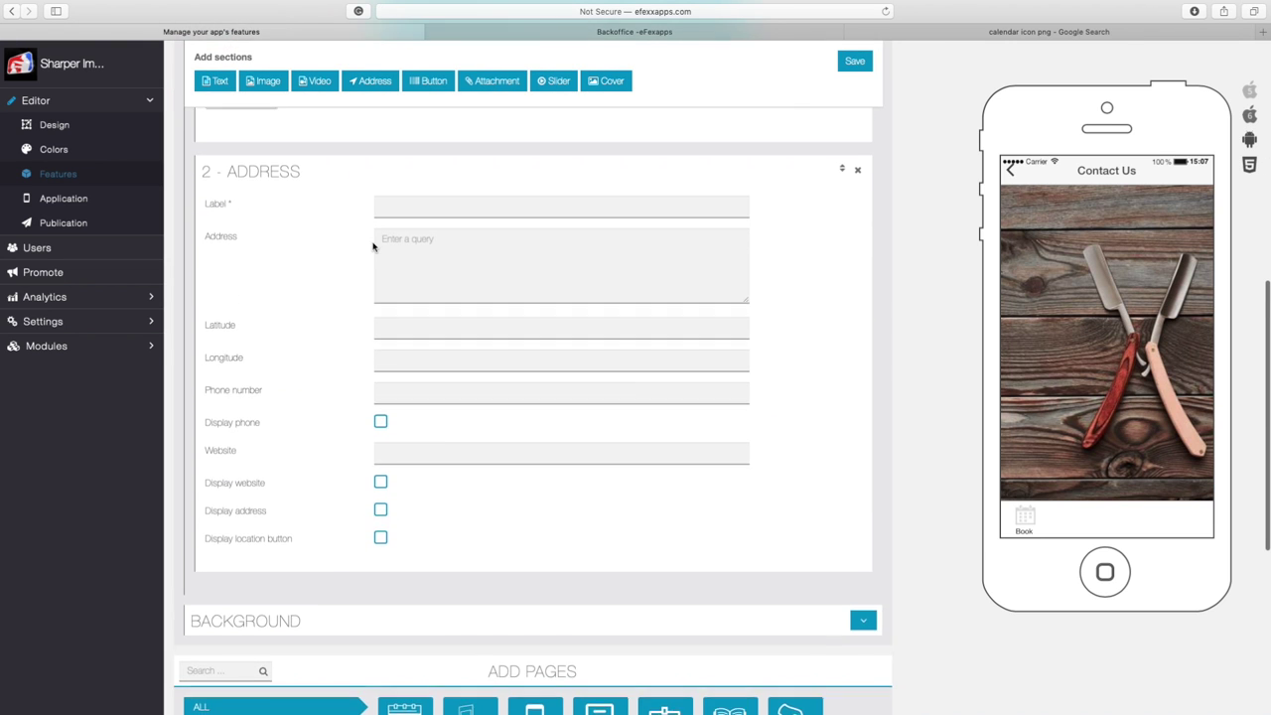
{"action": "scroll", "coordinate": [379, 225], "scroll_direction": "down", "scroll_amount": 1}
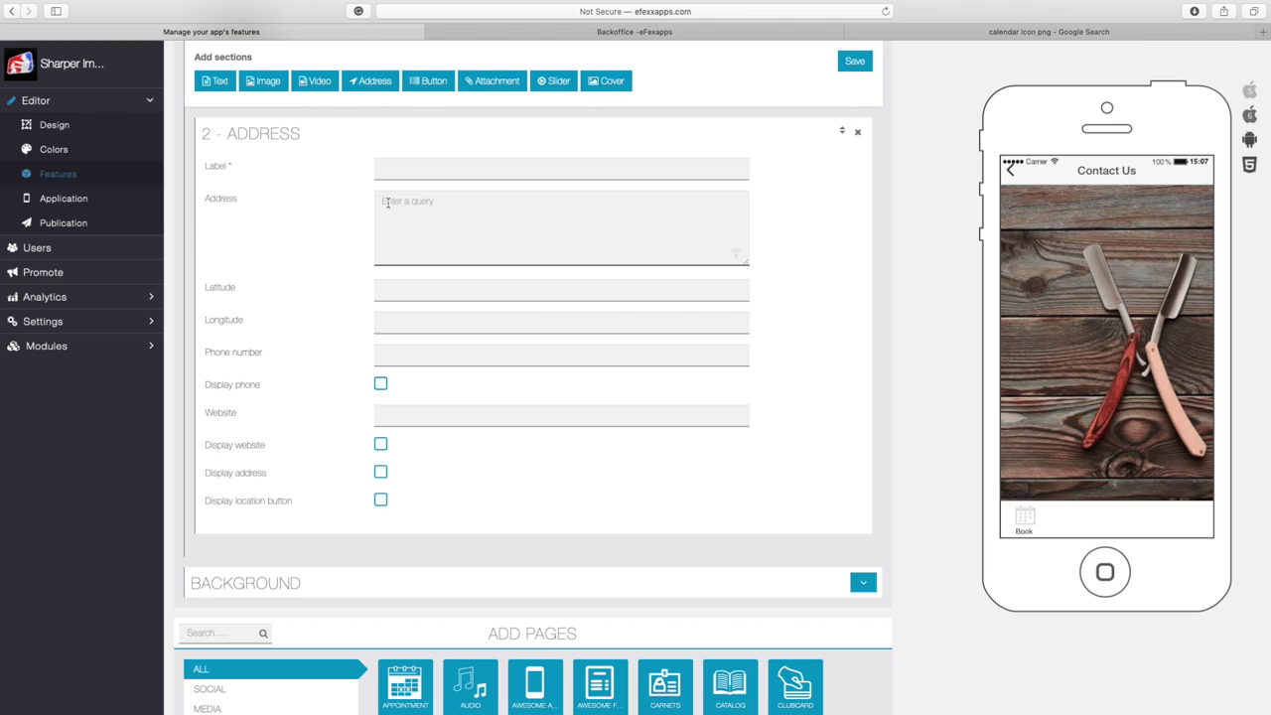
{"action": "left_click", "coordinate": [388, 203]}
{"action": "type", "text": "50 W James St, Lancaster, PA 17603"}
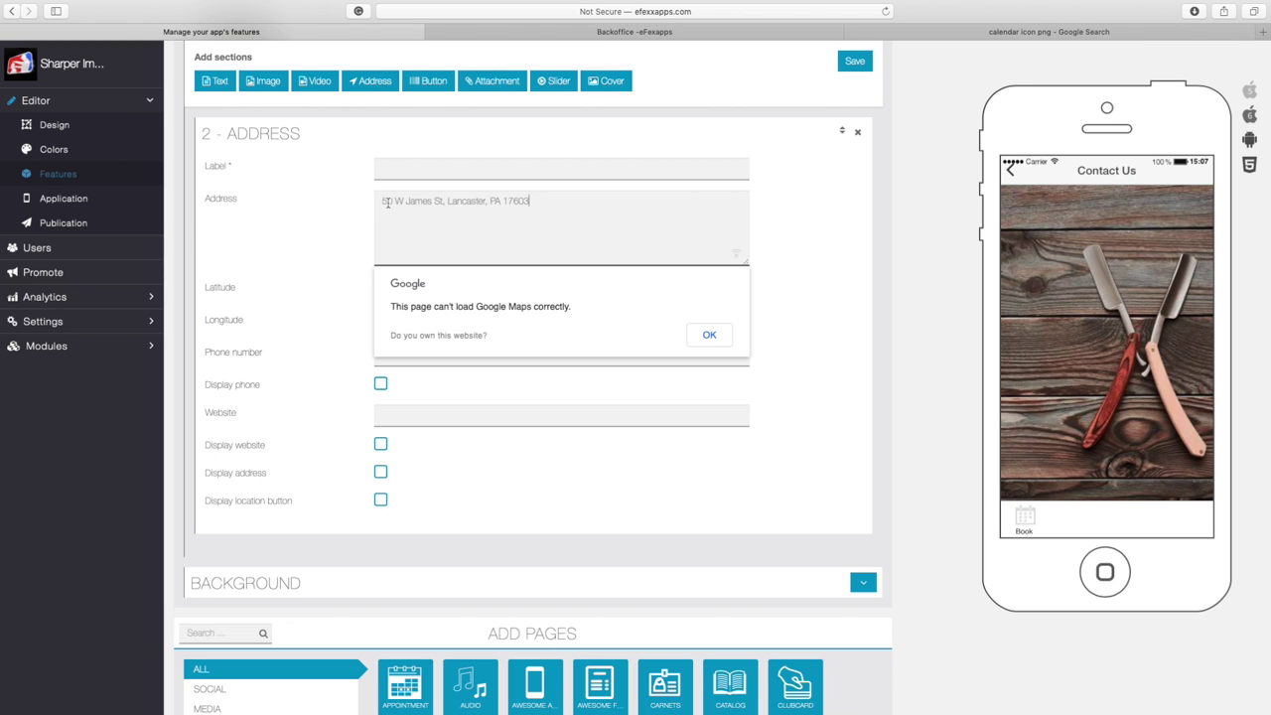
- Open the efexx.com website in a new browser tab
{"action": "left_click", "coordinate": [113, 323]}
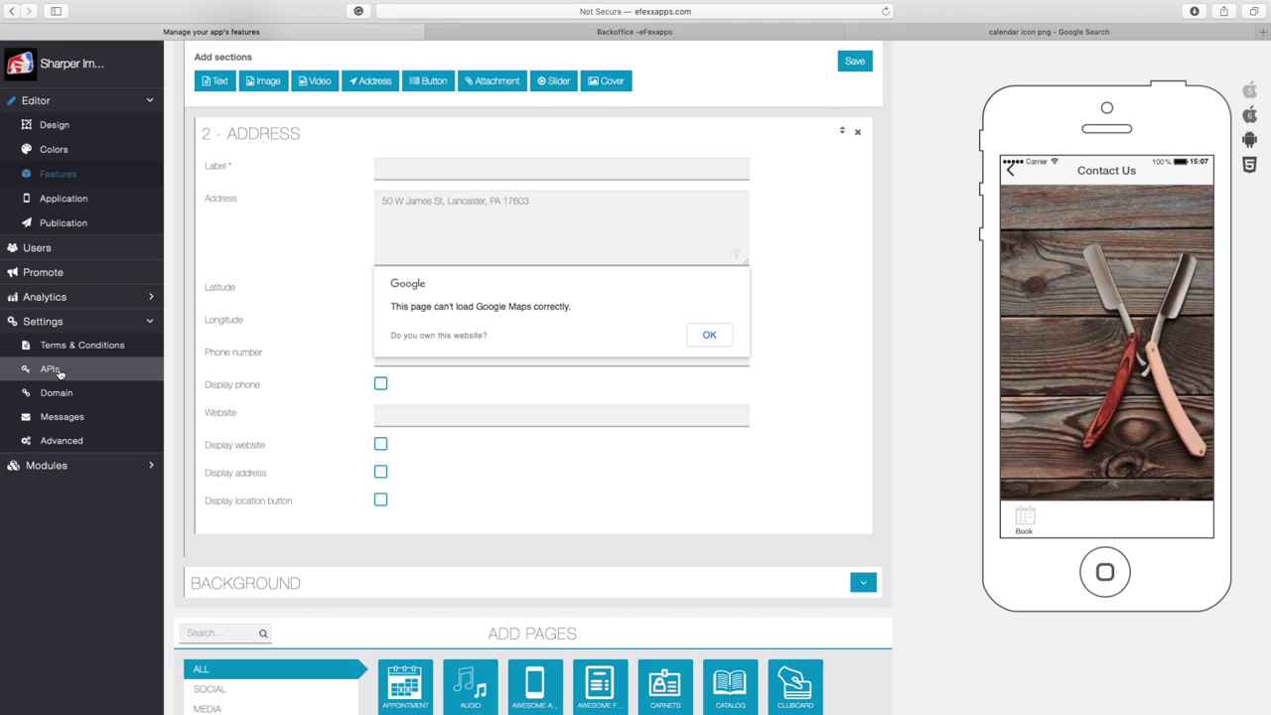
{"action": "left_click", "coordinate": [1262, 37]}
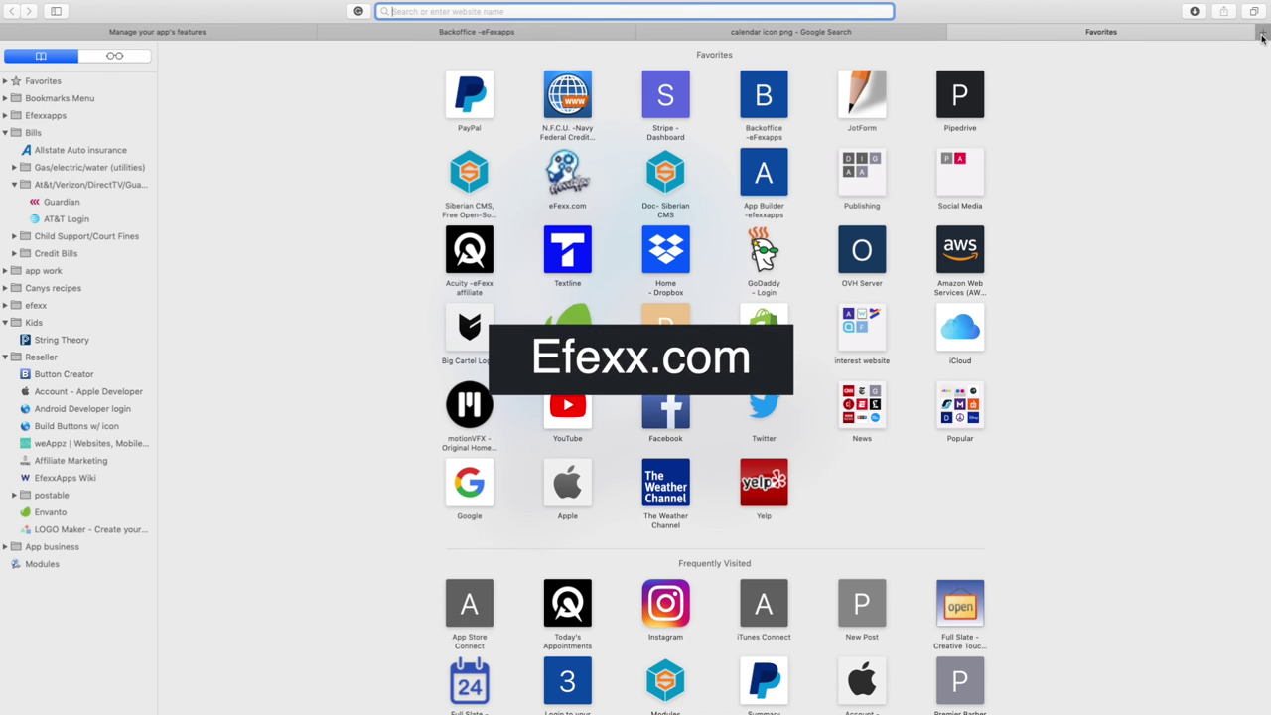
{"action": "type", "text": "efex"}
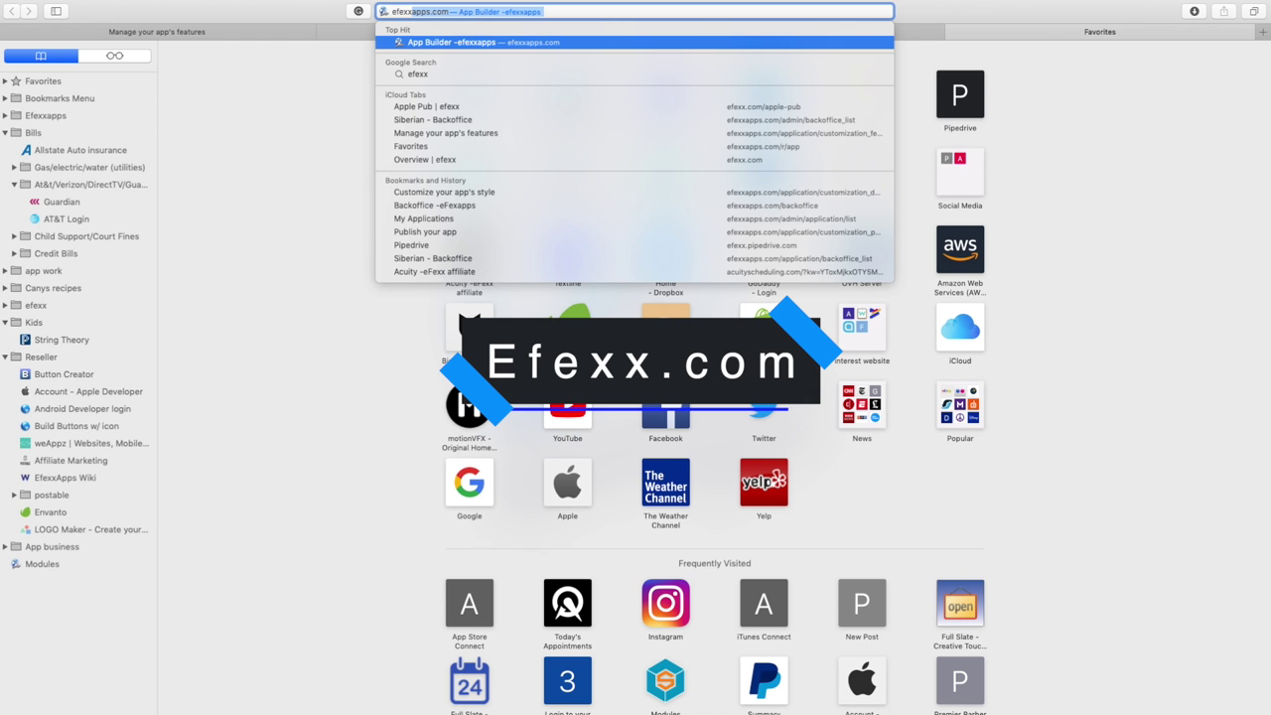
{"action": "type", "text": "x."}
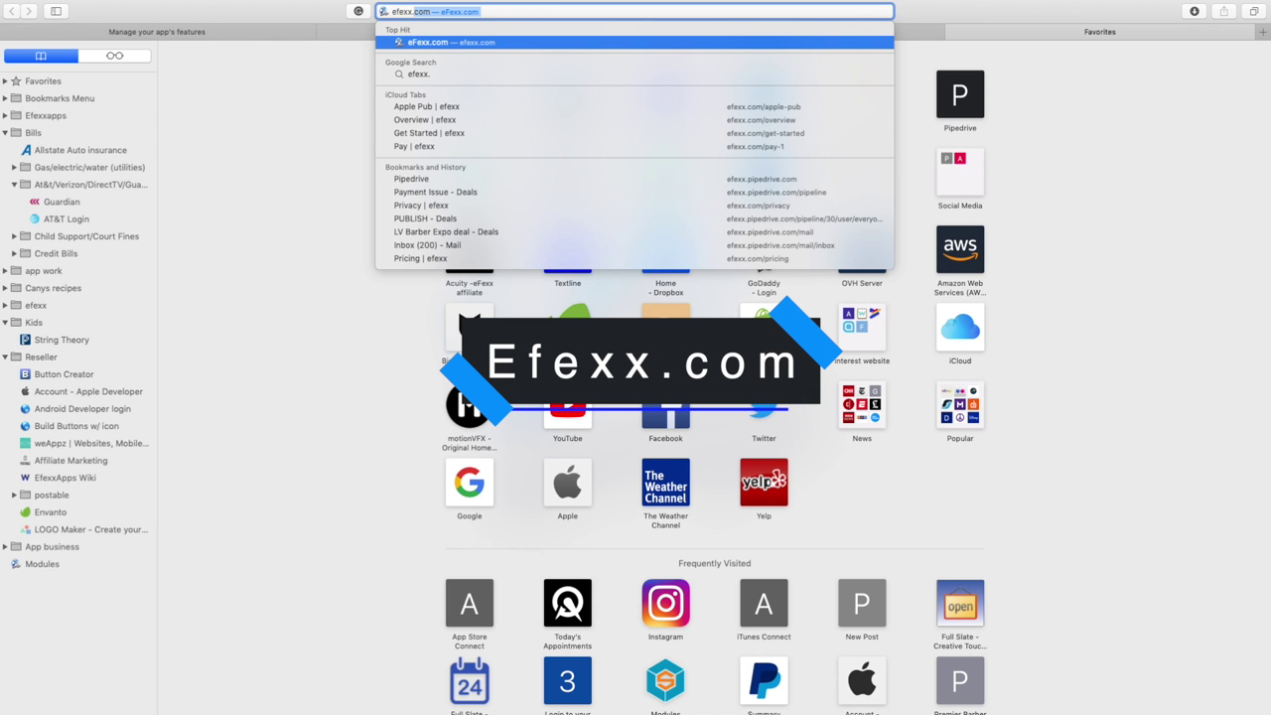
{"action": "type", "text": "com"}
{"action": "key", "text": "Return"}
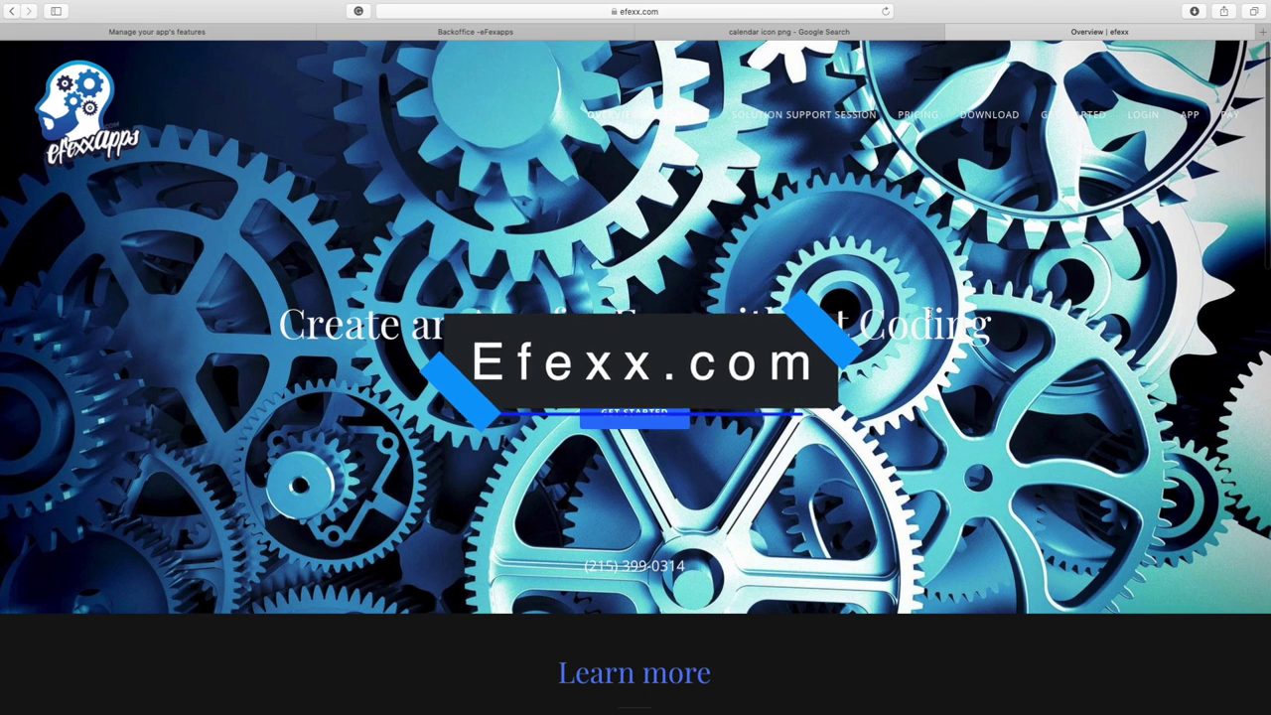
- Open the Address Map API Key page from the website's footer links
{"action": "scroll", "coordinate": [930, 313], "scroll_direction": "down", "scroll_amount": 10}
{"action": "scroll", "coordinate": [930, 313], "scroll_direction": "down", "scroll_amount": 10}
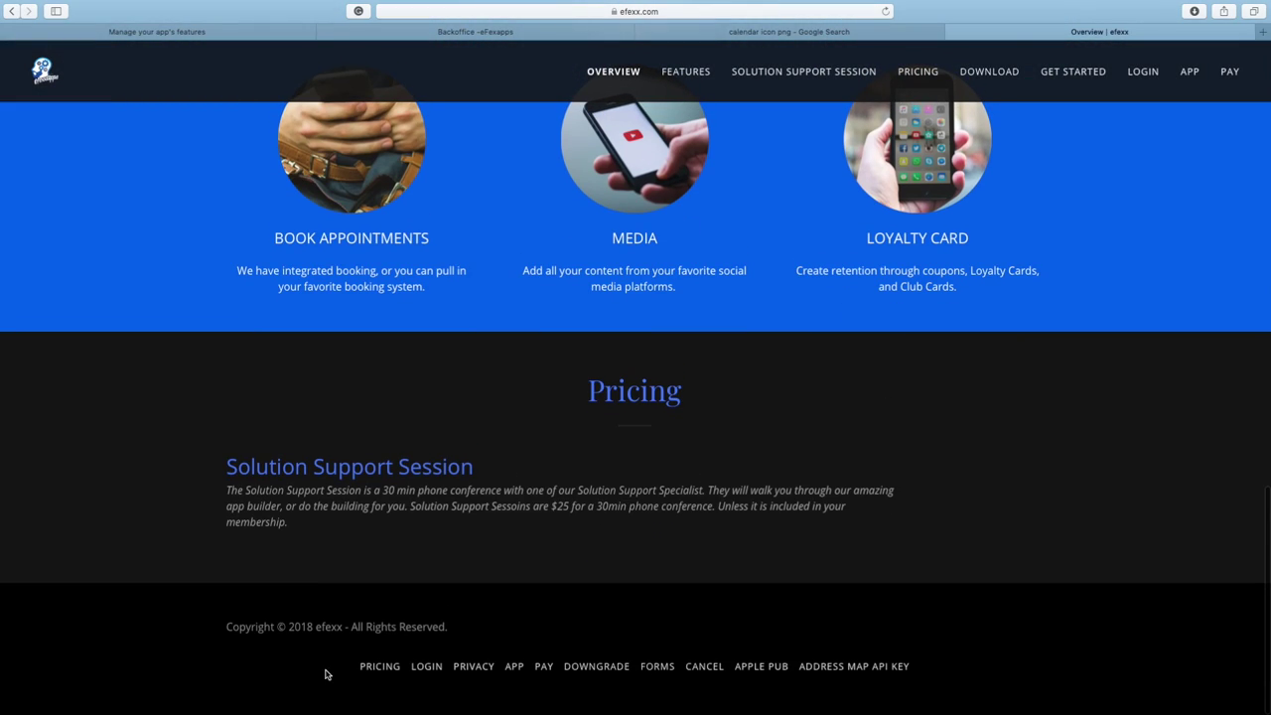
{"action": "left_click_drag", "start_coordinate": [328, 670], "coordinate": [927, 674]}
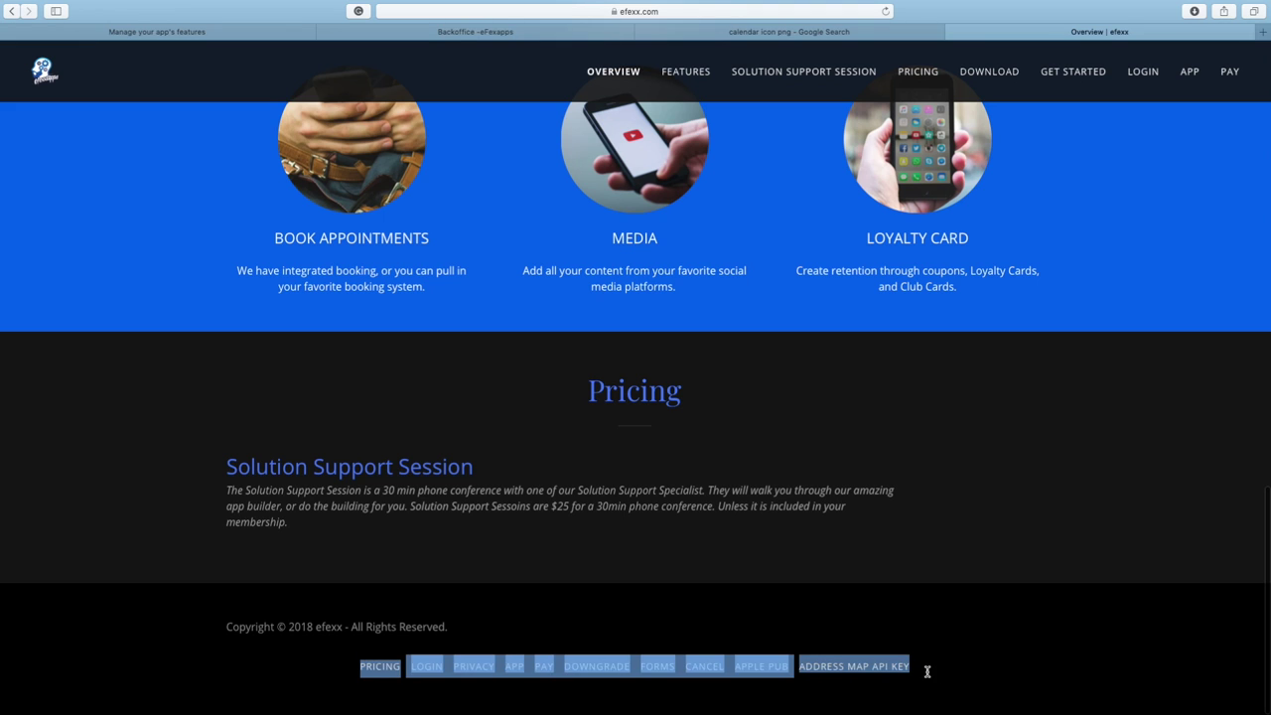
{"action": "left_click", "coordinate": [928, 673]}
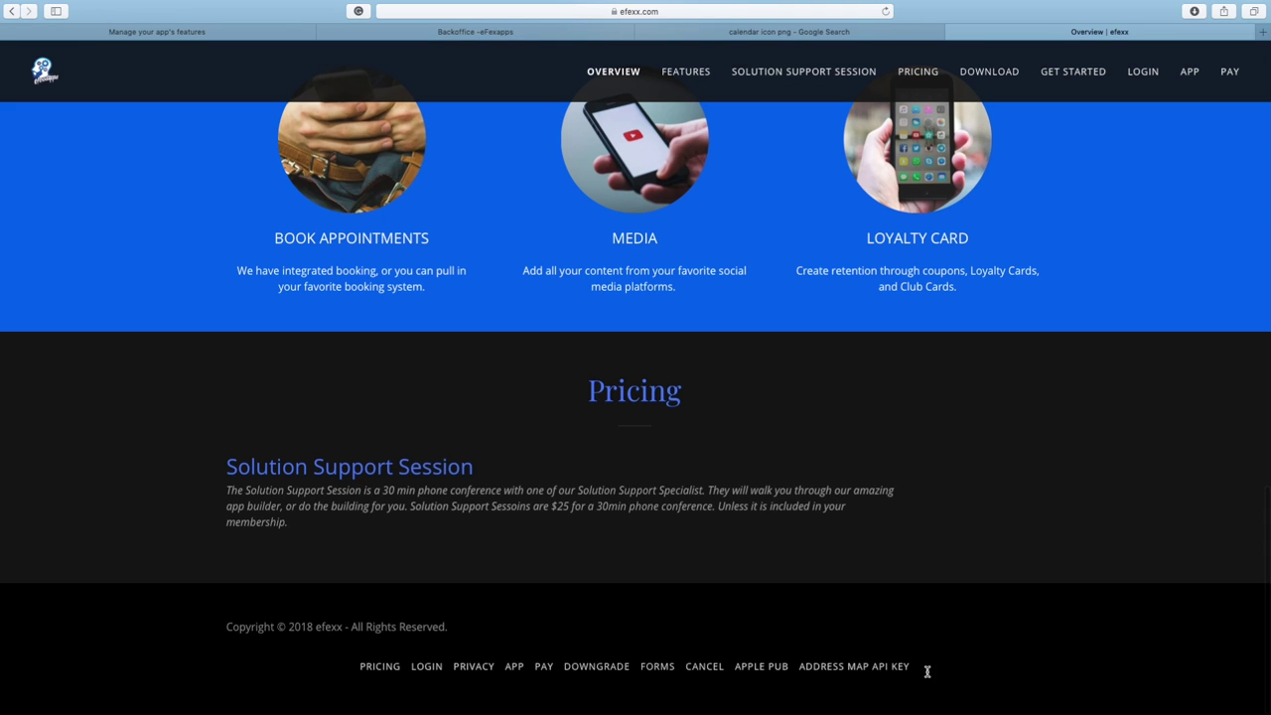
{"action": "left_click", "coordinate": [827, 669]}
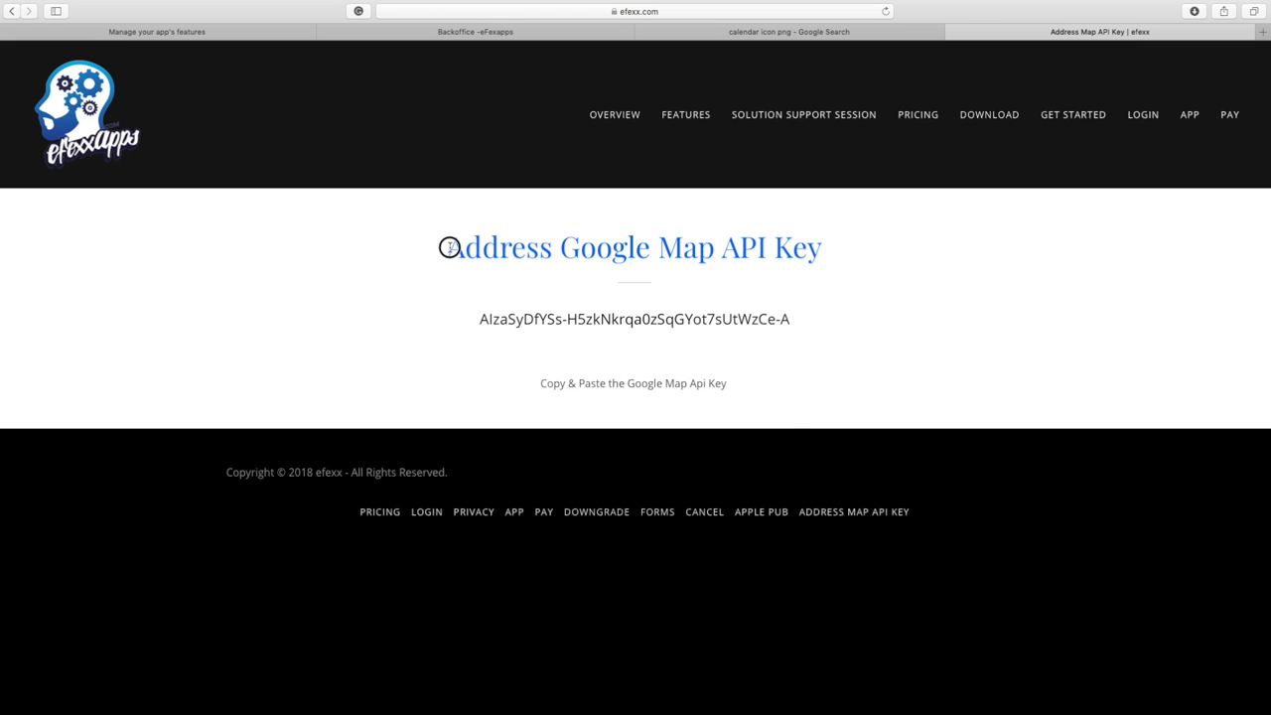
- Copy the Google Map API key shown under the page heading
{"action": "left_click_drag", "start_coordinate": [446, 247], "coordinate": [838, 255]}
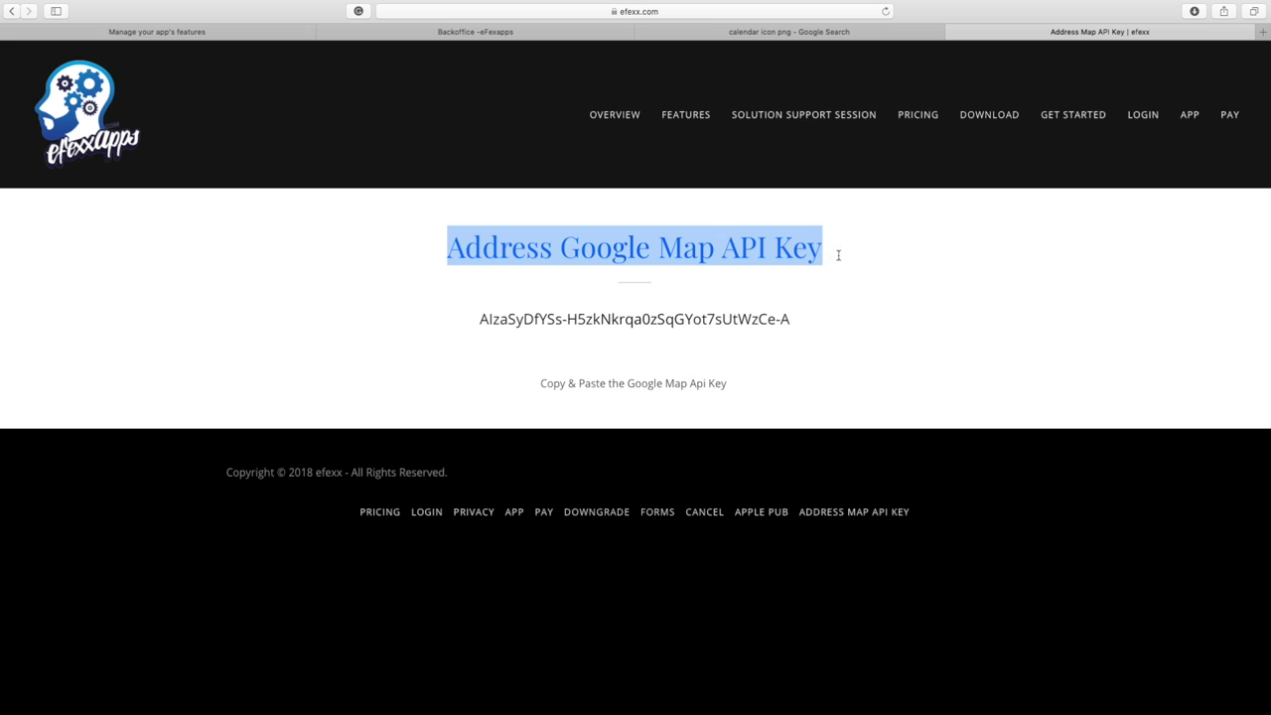
{"action": "left_click", "coordinate": [795, 318]}
{"action": "left_click_drag", "start_coordinate": [791, 318], "coordinate": [474, 318]}
{"action": "key", "text": "super+c"}
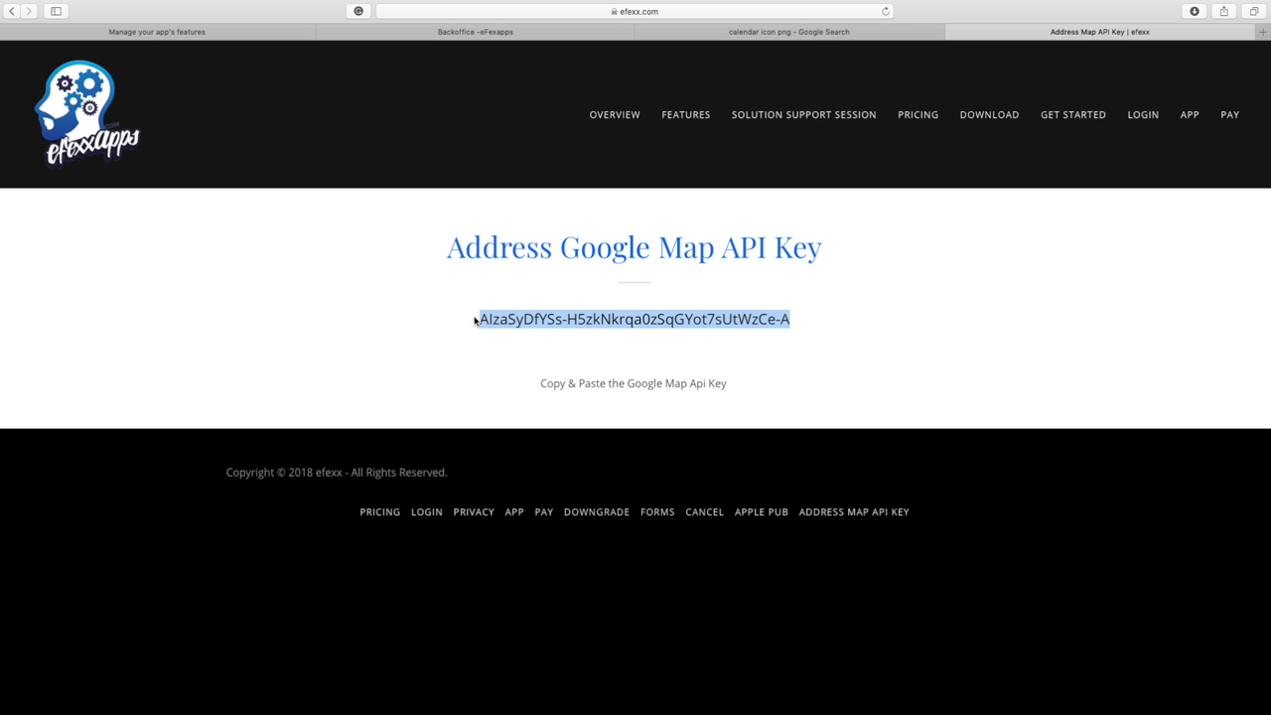
- Return to the efexxapps app editor and open the app's APIs settings
{"action": "left_click", "coordinate": [235, 32]}
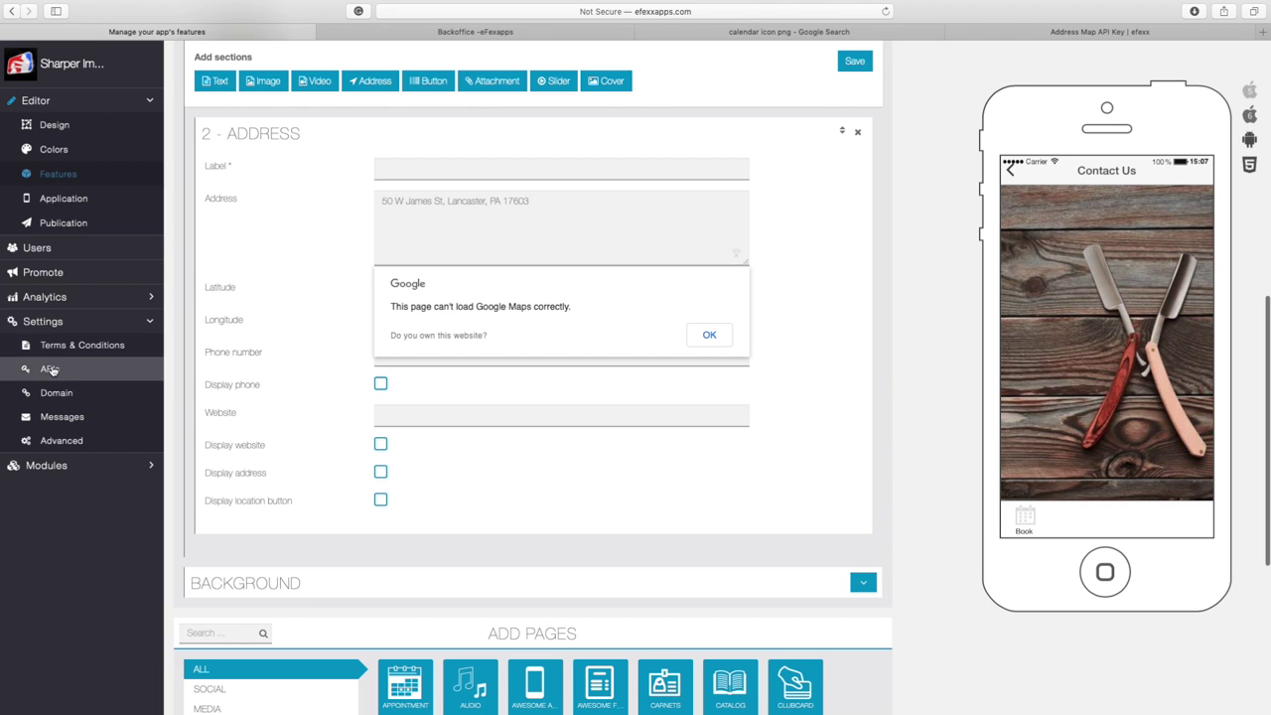
{"action": "left_click", "coordinate": [70, 320]}
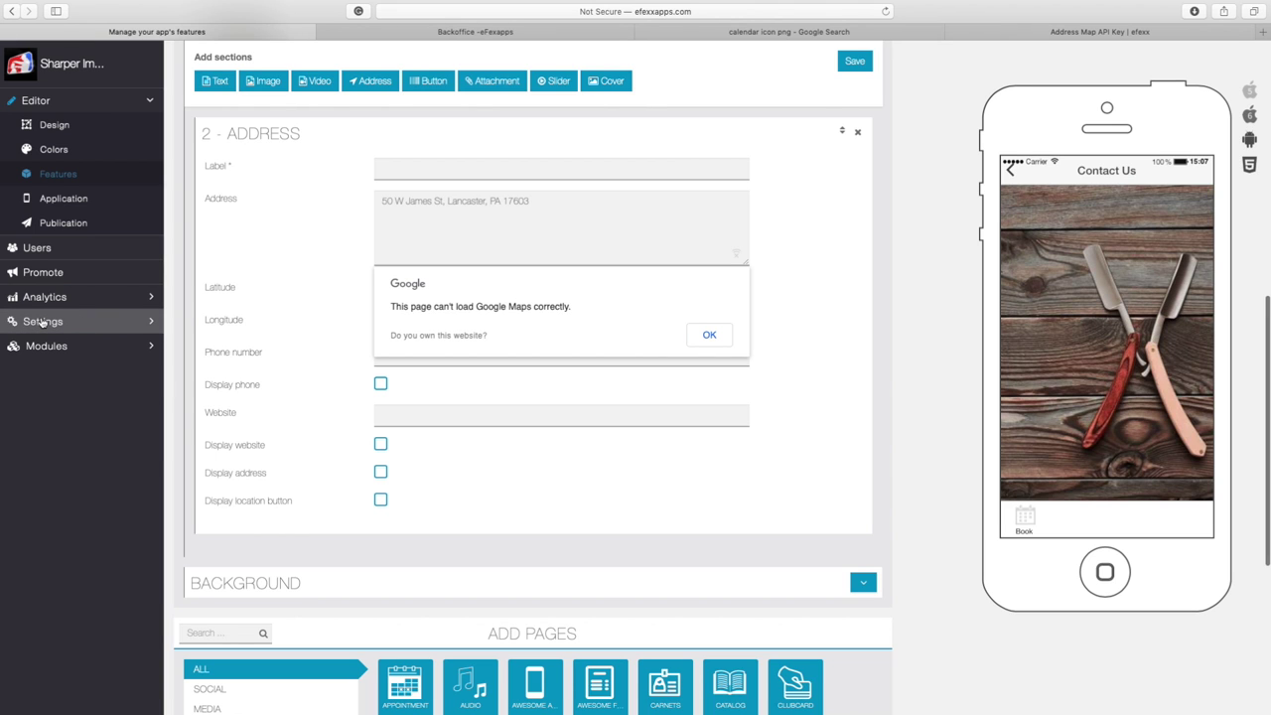
{"action": "left_click", "coordinate": [42, 323]}
{"action": "left_click", "coordinate": [47, 371]}
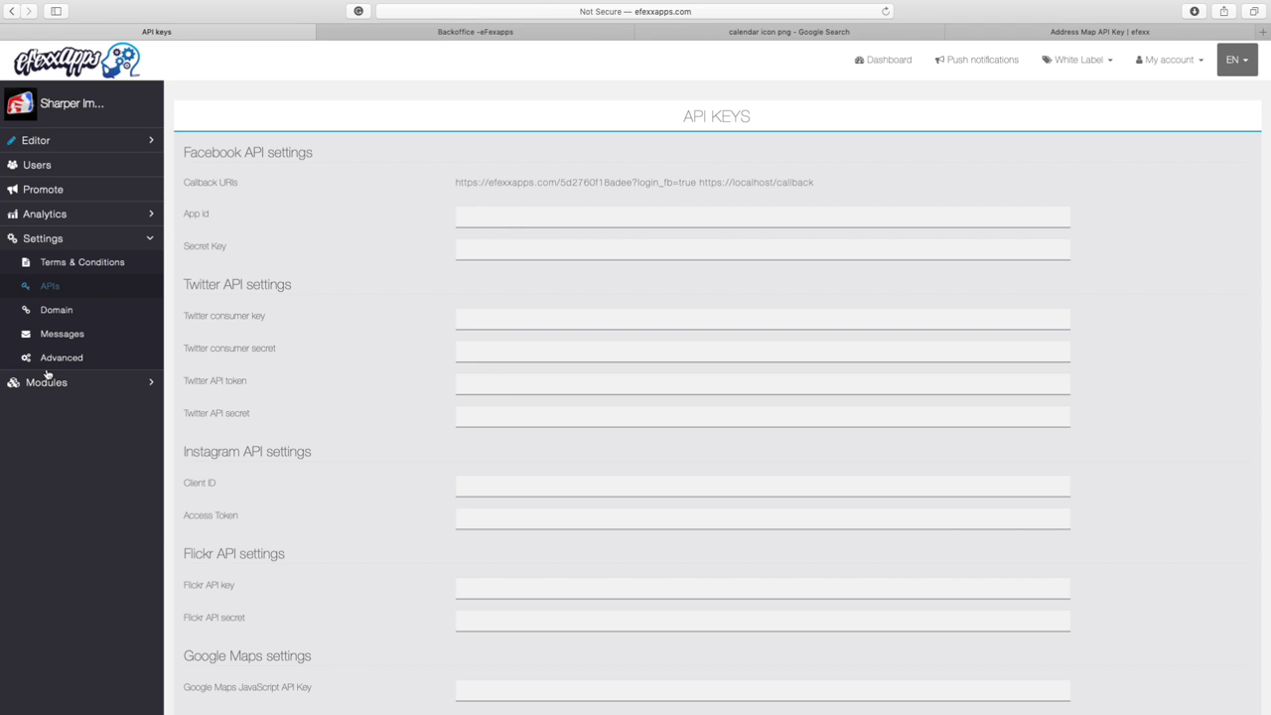
- Paste the copied key into the Google Maps JavaScript API Key field and save the API settings
{"action": "scroll", "coordinate": [430, 504], "scroll_direction": "down", "scroll_amount": 3}
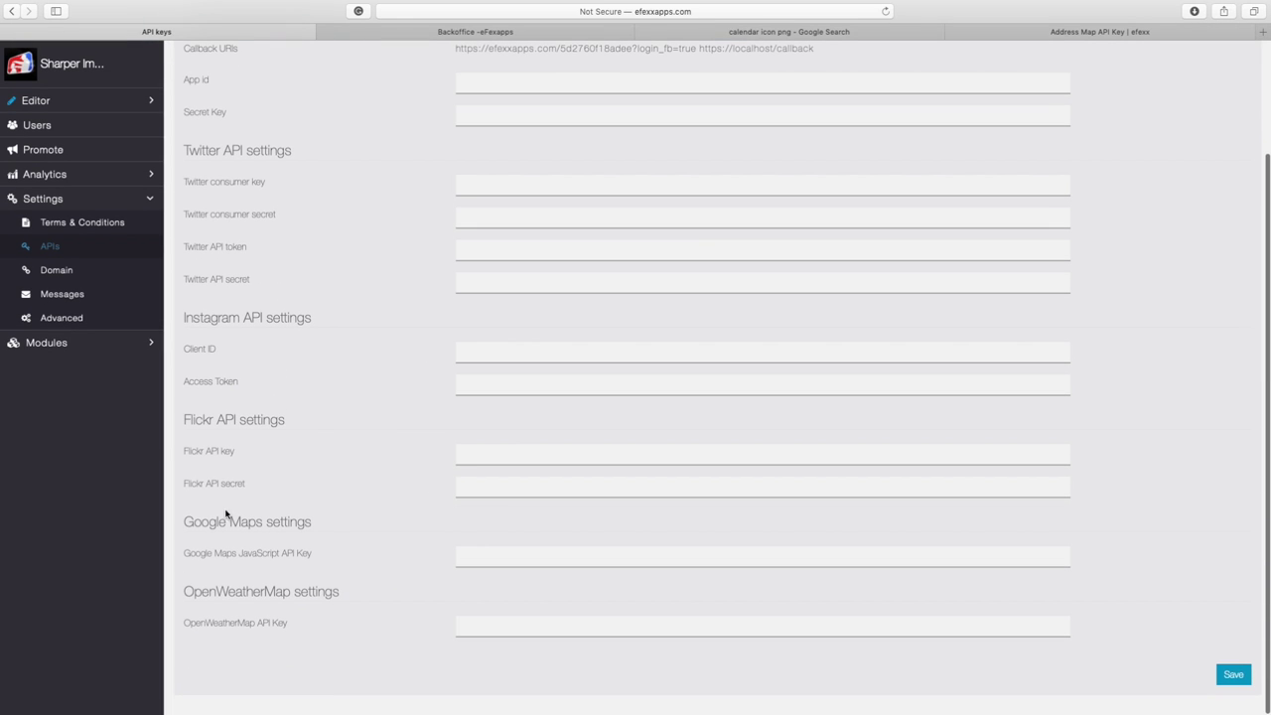
{"action": "left_click_drag", "start_coordinate": [181, 521], "coordinate": [319, 522]}
{"action": "left_click_drag", "start_coordinate": [184, 553], "coordinate": [320, 560]}
{"action": "left_click", "coordinate": [465, 557]}
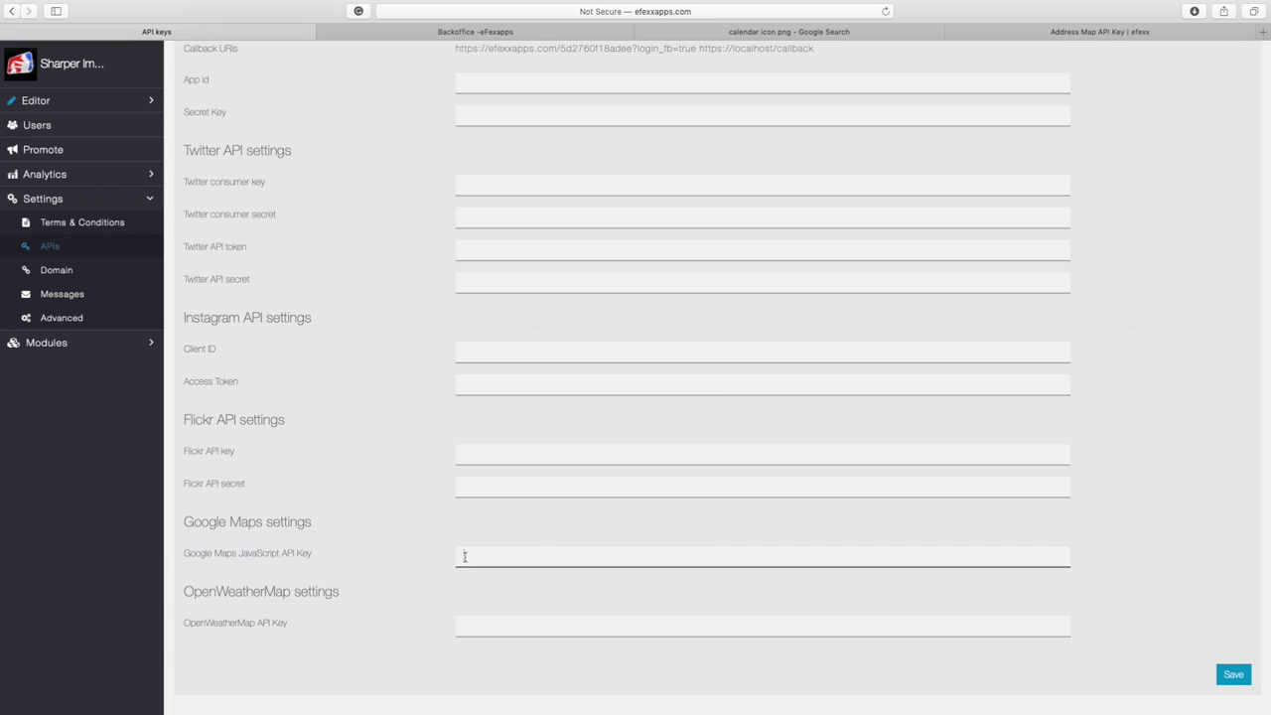
{"action": "key", "text": "super+v"}
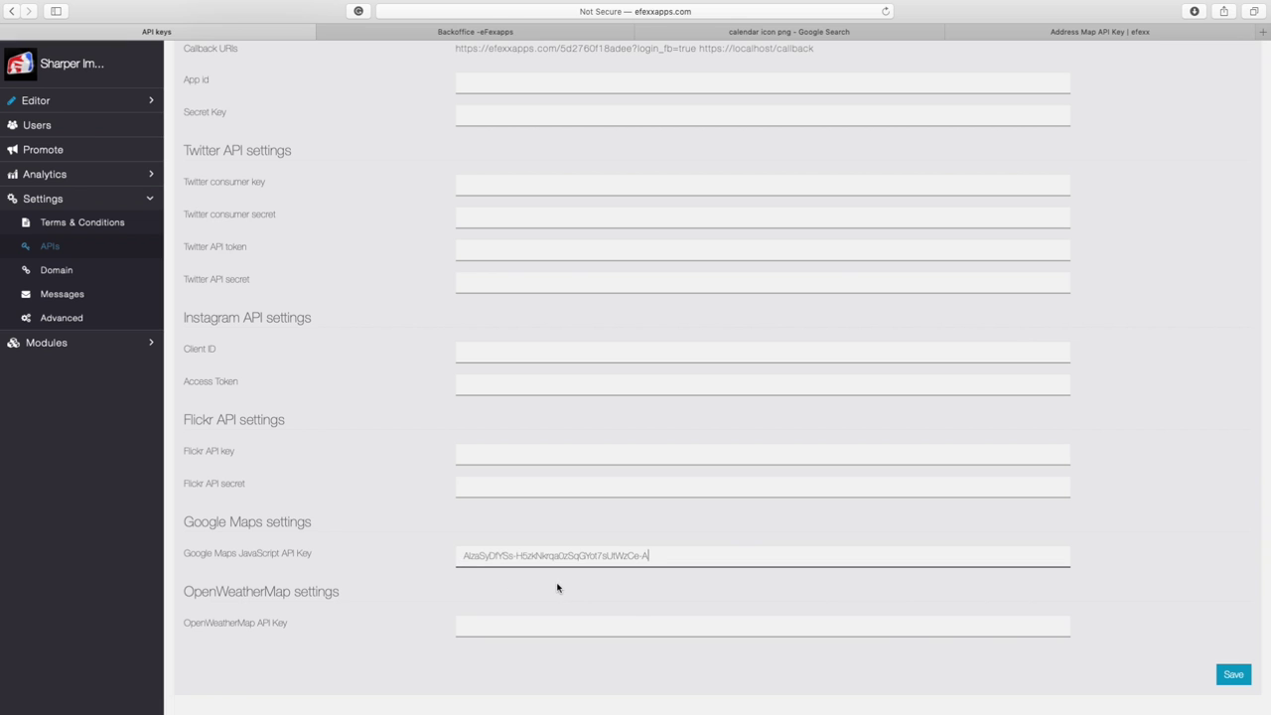
{"action": "scroll", "coordinate": [631, 601], "scroll_direction": "down", "scroll_amount": 1}
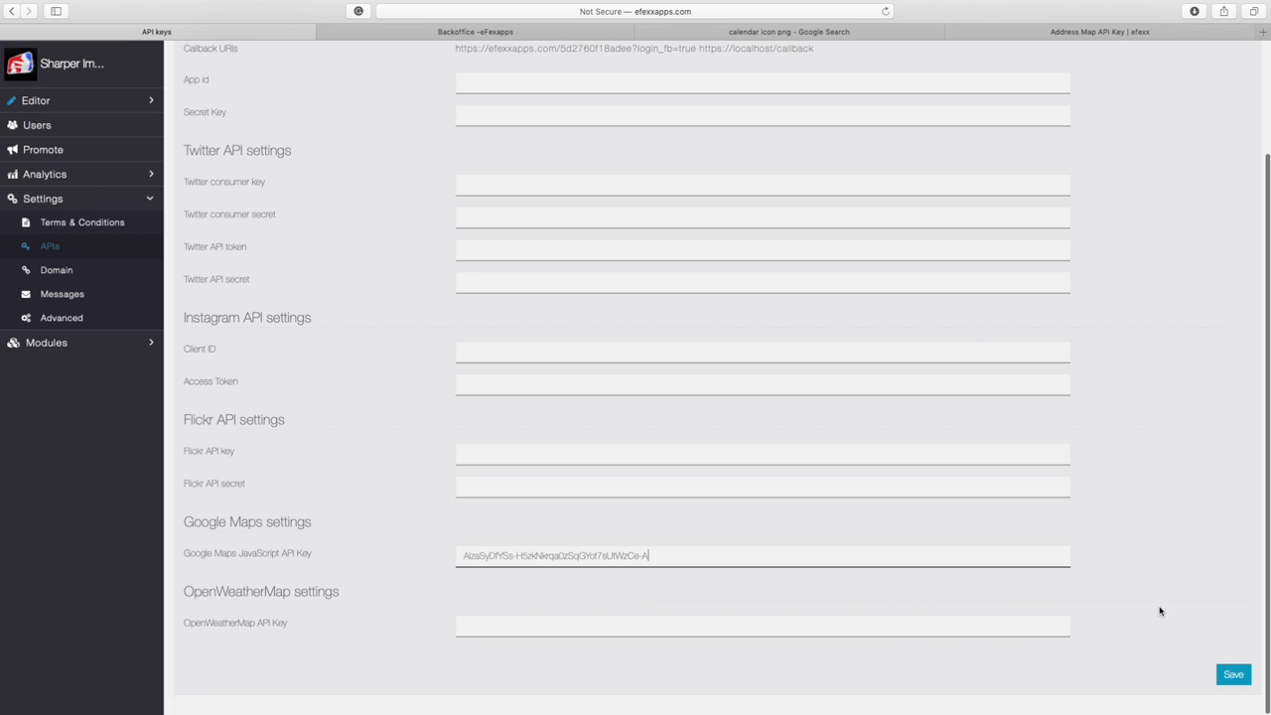
{"action": "left_click", "coordinate": [1230, 679]}
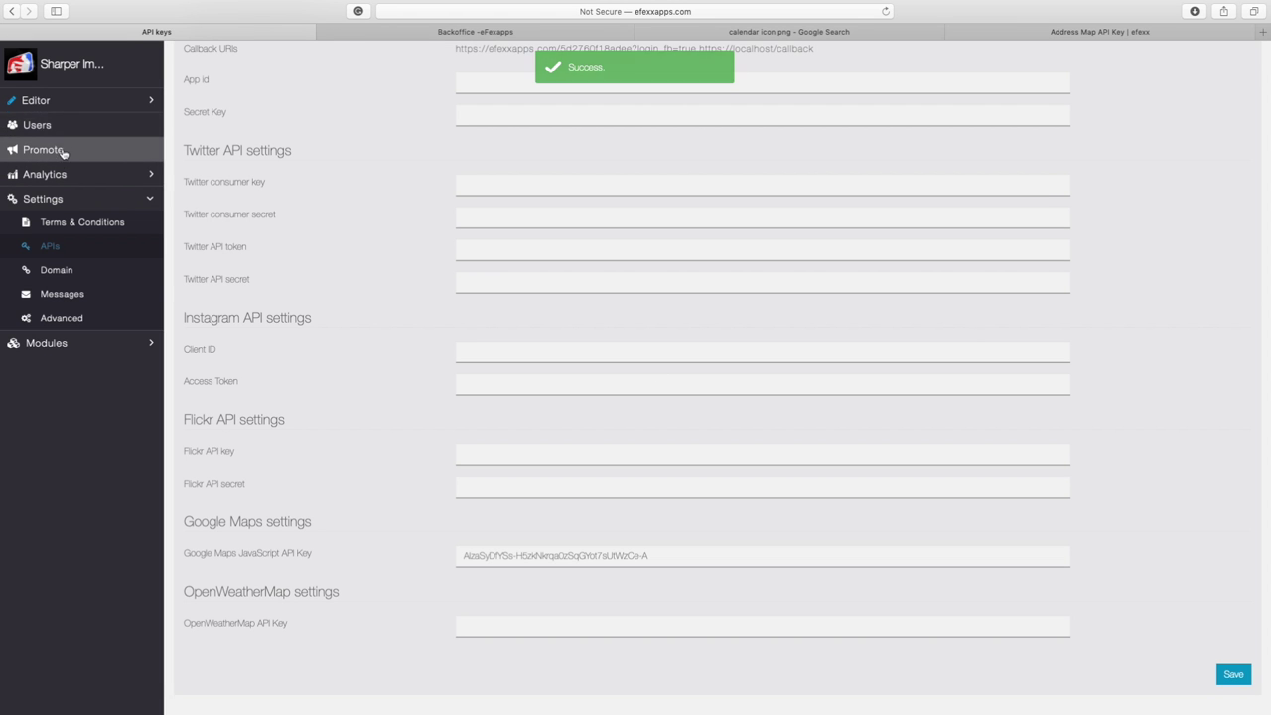
- Return to the Features editor and open the Contact Us page for editing
{"action": "left_click", "coordinate": [79, 101]}
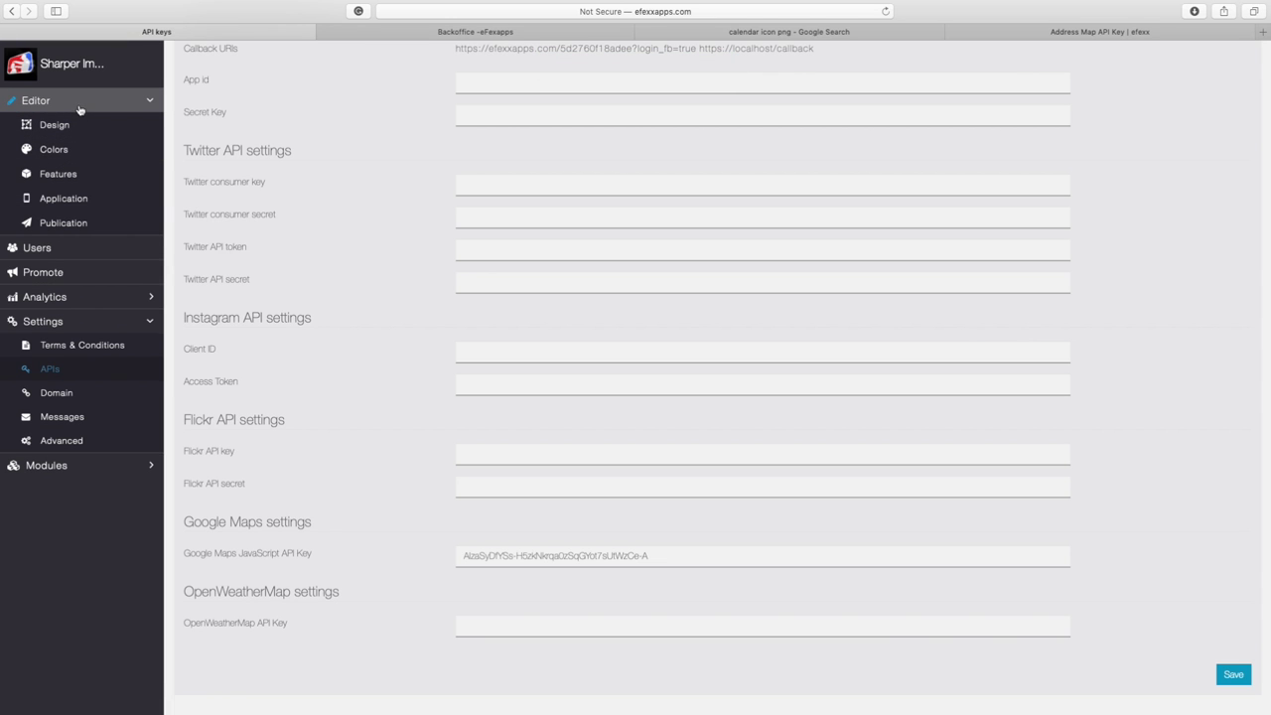
{"action": "left_click", "coordinate": [61, 173]}
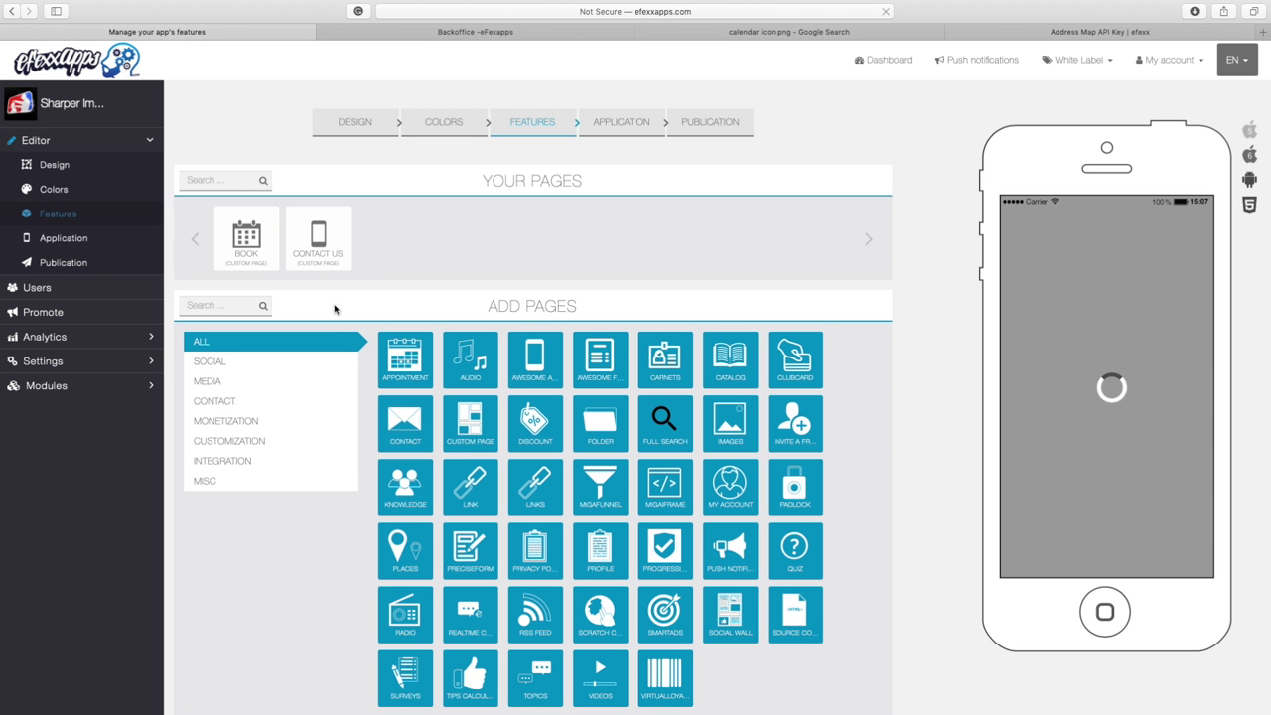
{"action": "left_click", "coordinate": [320, 253]}
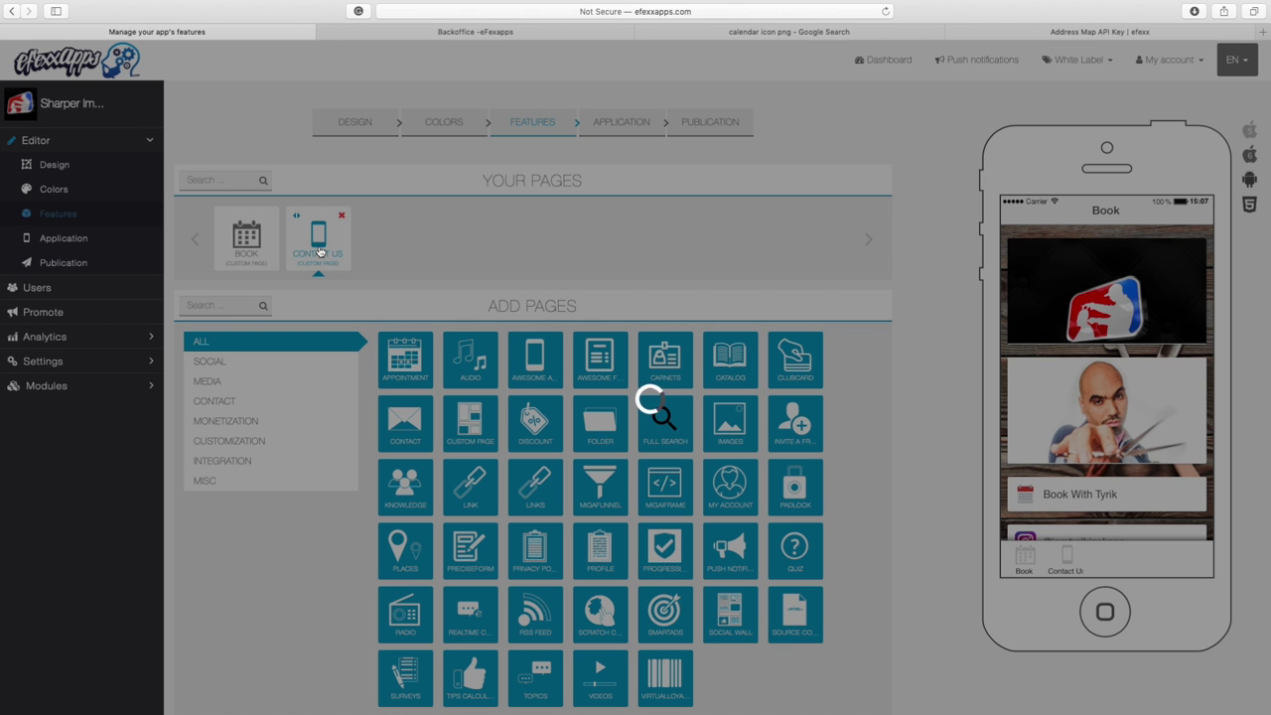
- Enter the shop's street address in the address section and accept the matching Google suggestion to fill in its coordinates
{"action": "scroll", "coordinate": [437, 482], "scroll_direction": "down", "scroll_amount": 5}
{"action": "scroll", "coordinate": [434, 482], "scroll_direction": "down", "scroll_amount": 2}
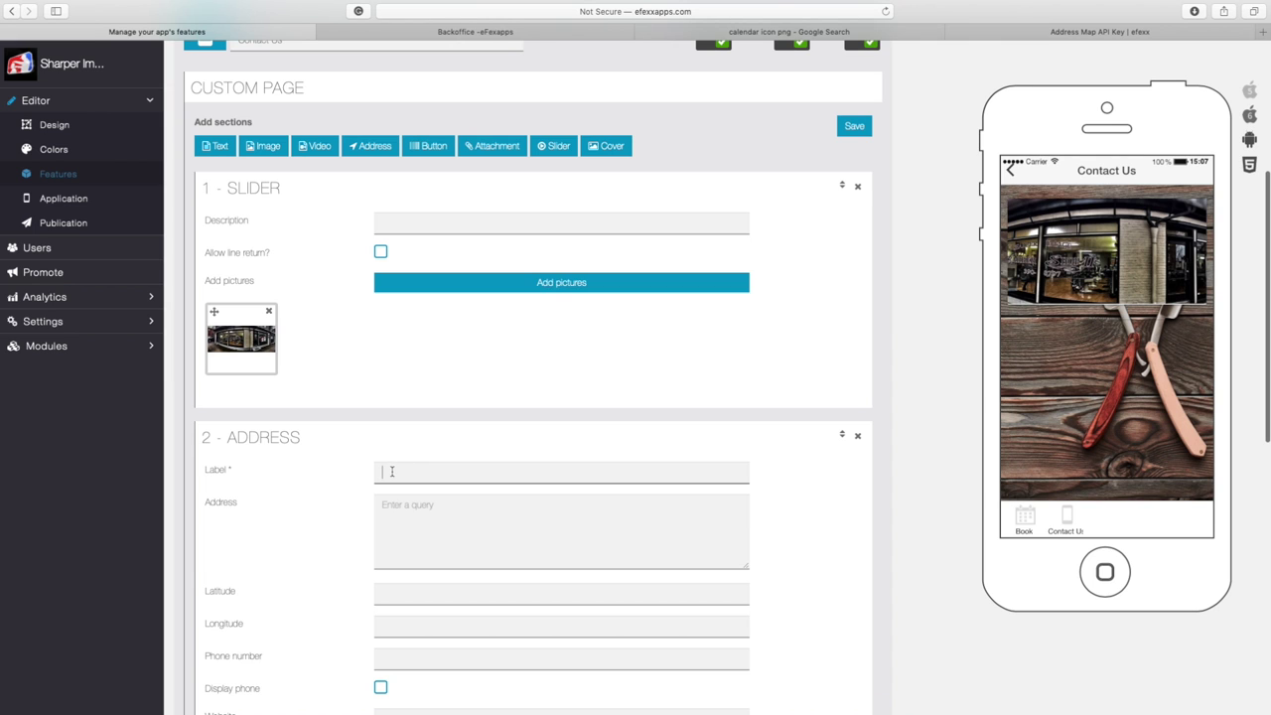
{"action": "left_click", "coordinate": [387, 508]}
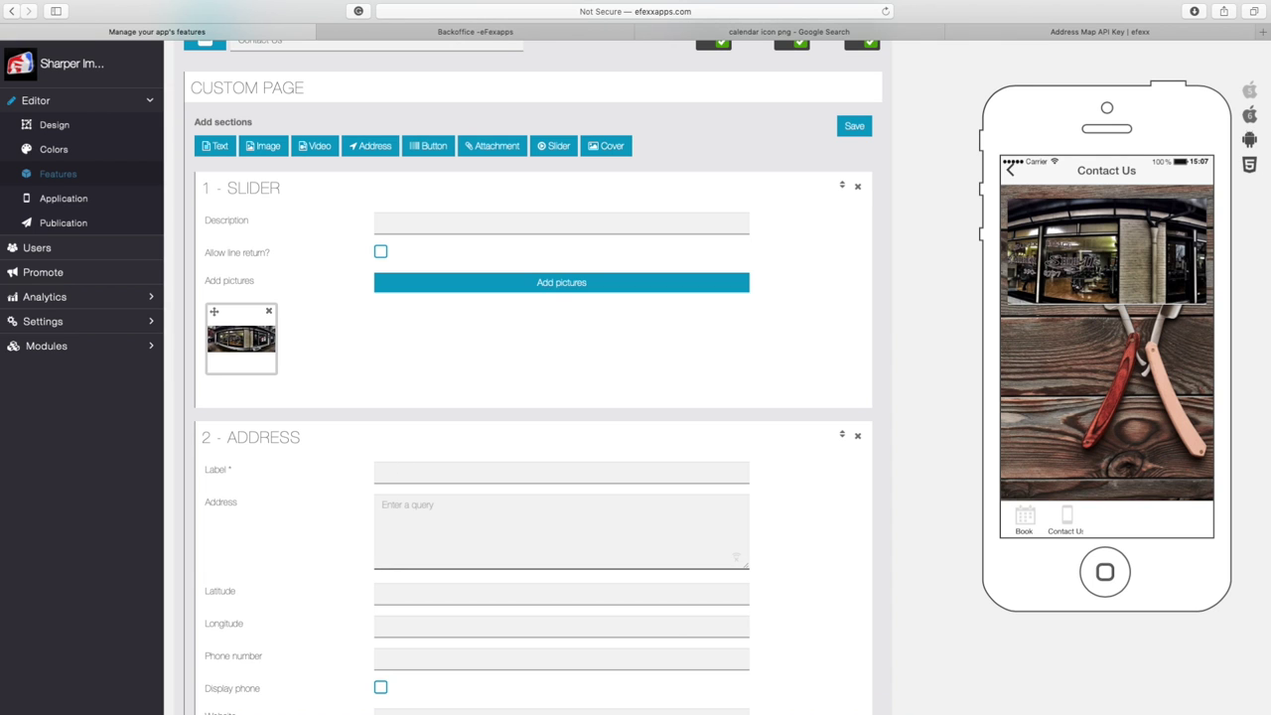
{"action": "type", "text": "50 W James St, Lancaster, PA 17603"}
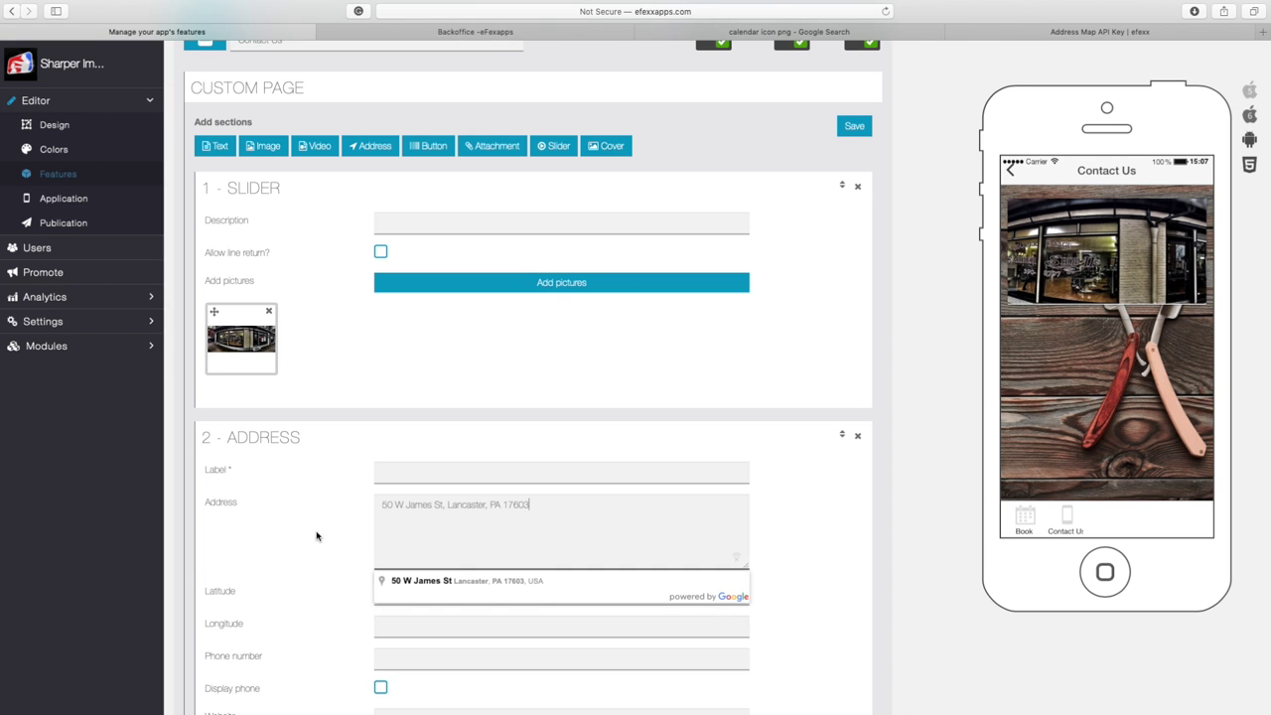
{"action": "scroll", "coordinate": [316, 537], "scroll_direction": "down", "scroll_amount": 2}
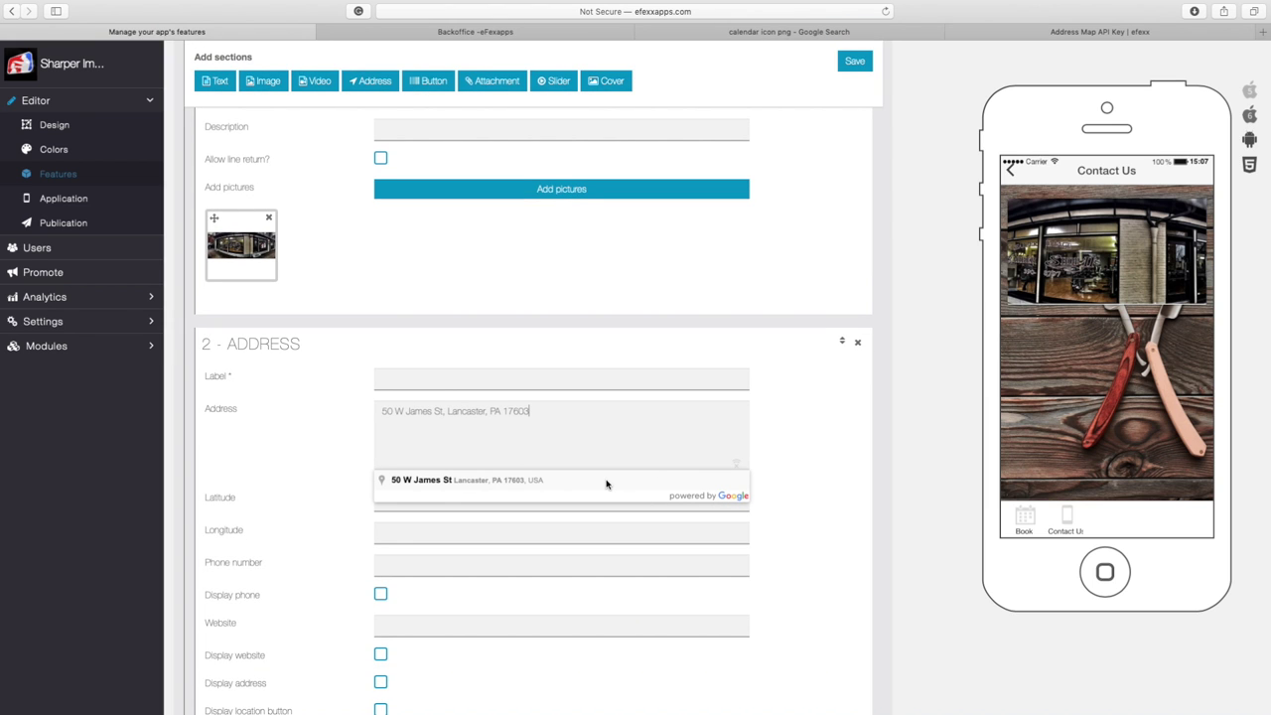
{"action": "left_click", "coordinate": [434, 483]}
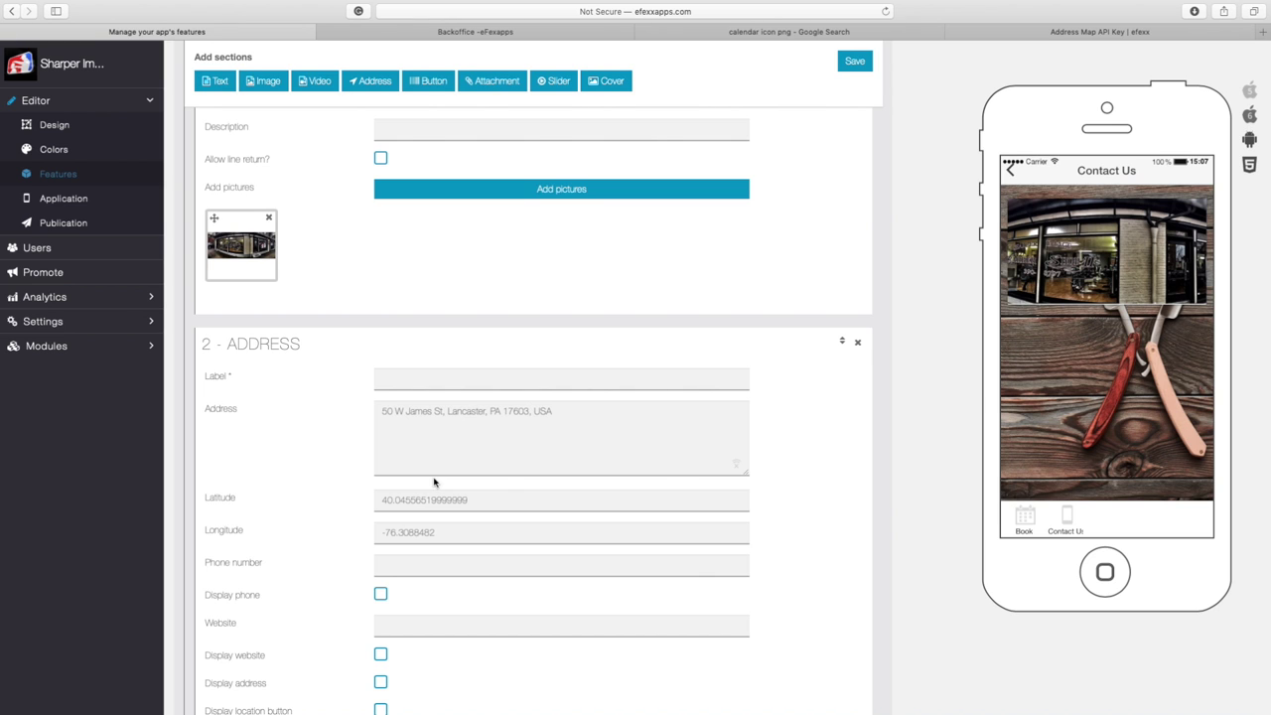
- Label the address section Sharper Image Barbershop, enable Display address and Display location button, and save the page
{"action": "scroll", "coordinate": [347, 512], "scroll_direction": "down", "scroll_amount": 1}
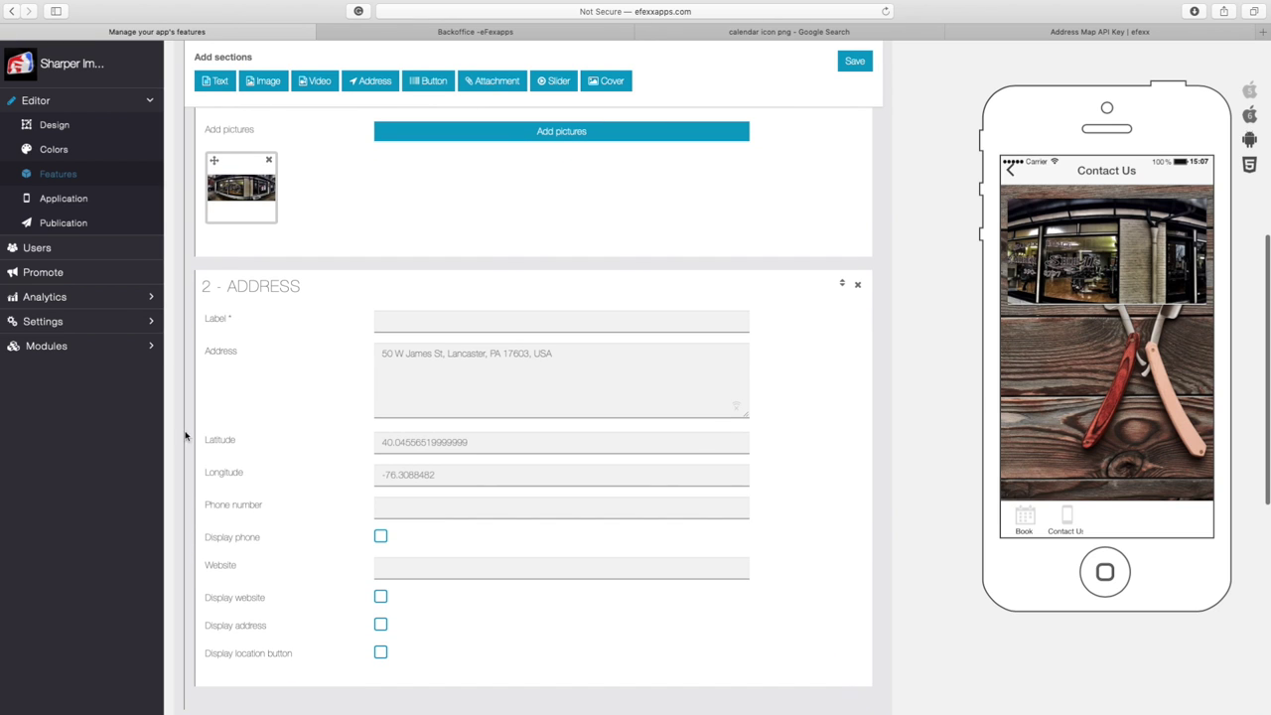
{"action": "left_click_drag", "start_coordinate": [199, 437], "coordinate": [261, 468]}
{"action": "left_click", "coordinate": [500, 443]}
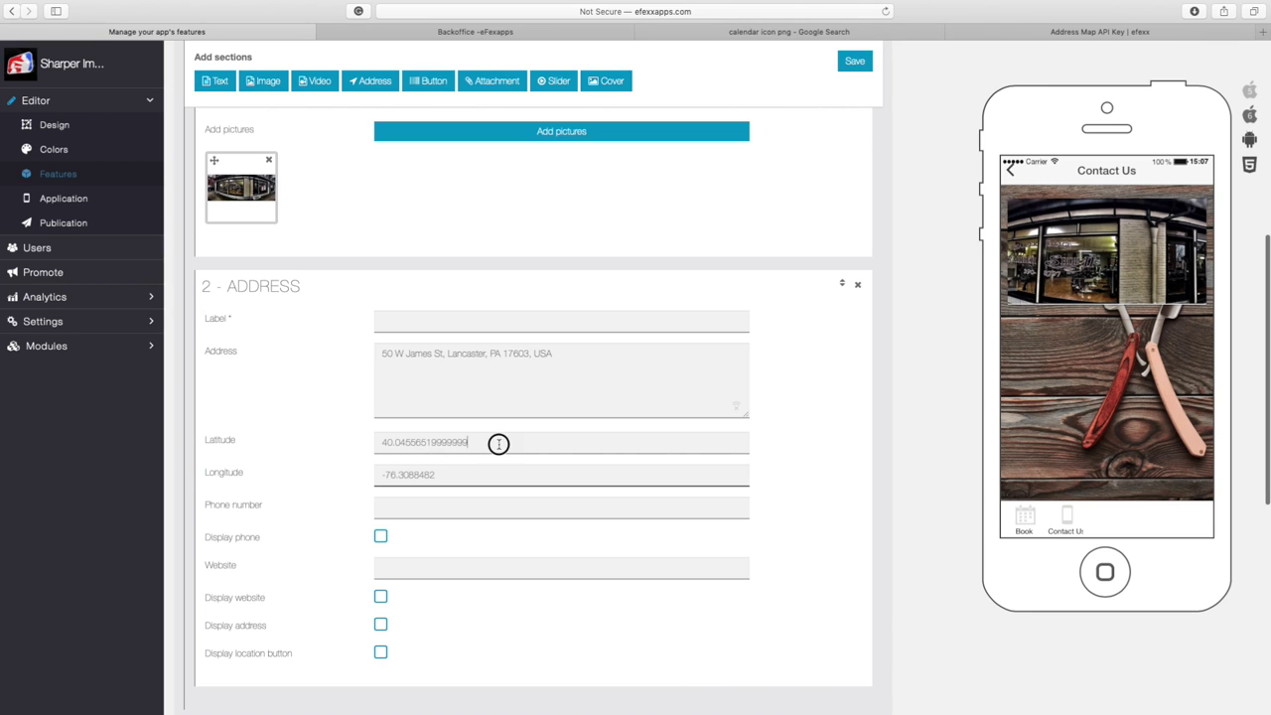
{"action": "left_click", "coordinate": [464, 479]}
{"action": "left_click", "coordinate": [441, 504]}
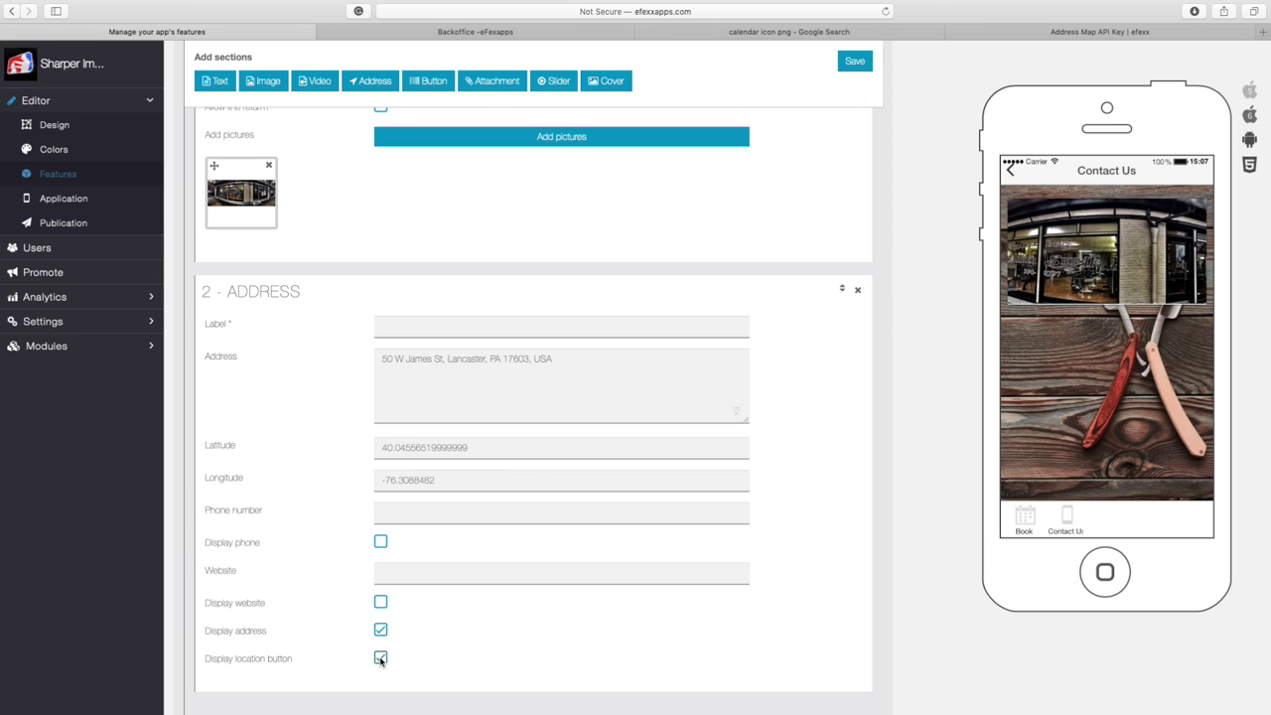
{"action": "left_click", "coordinate": [418, 326]}
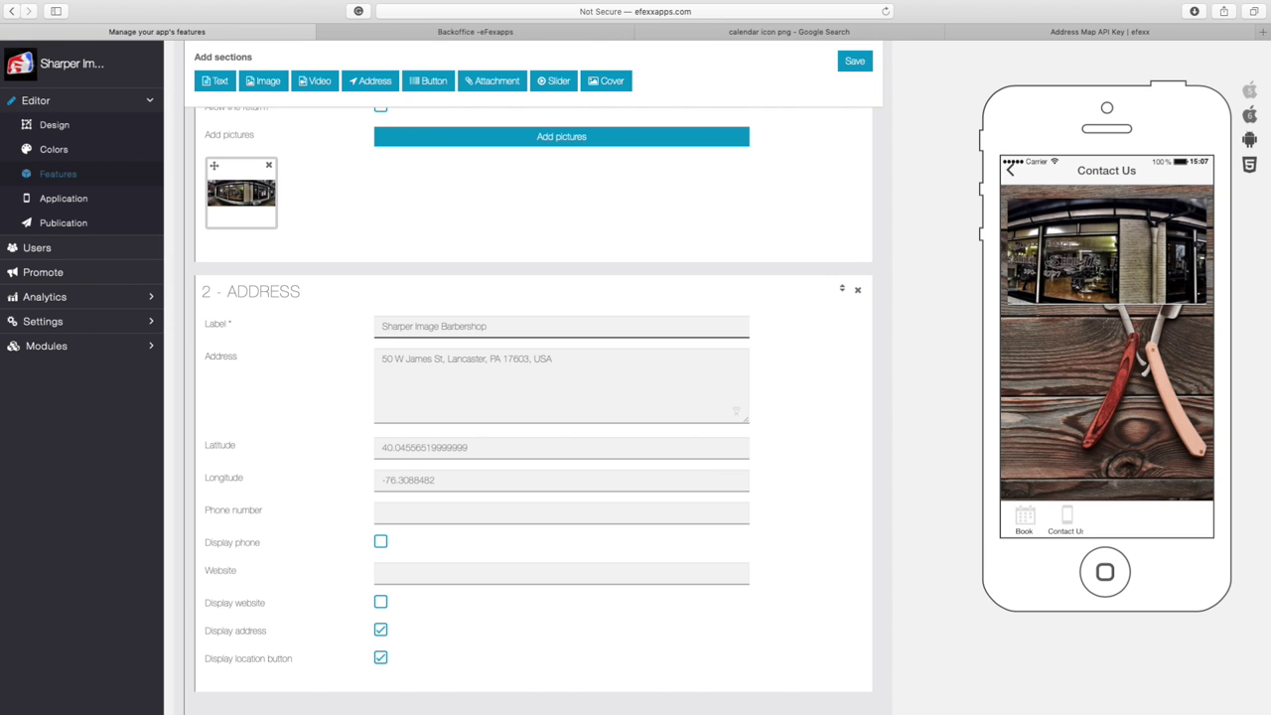
{"action": "left_click", "coordinate": [856, 63]}
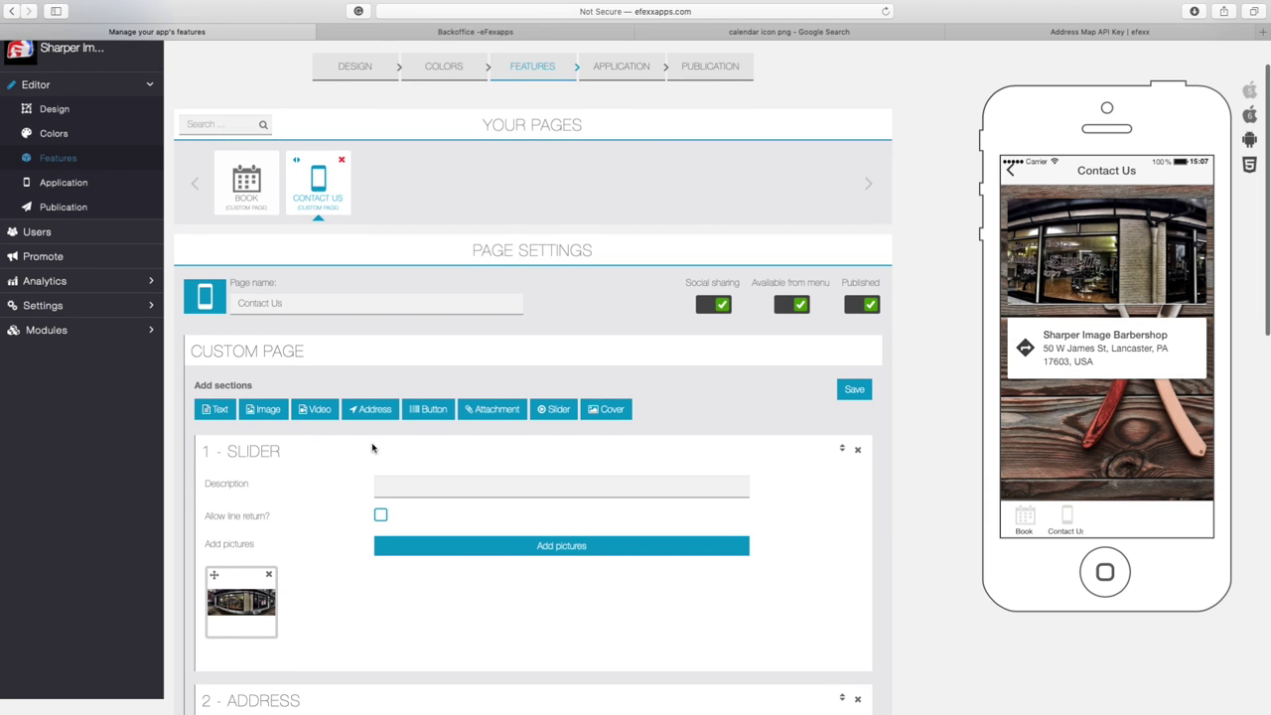
- Add a phone button section below the address with the shop's phone number and save the page
{"action": "scroll", "coordinate": [372, 448], "scroll_direction": "down", "scroll_amount": 2}
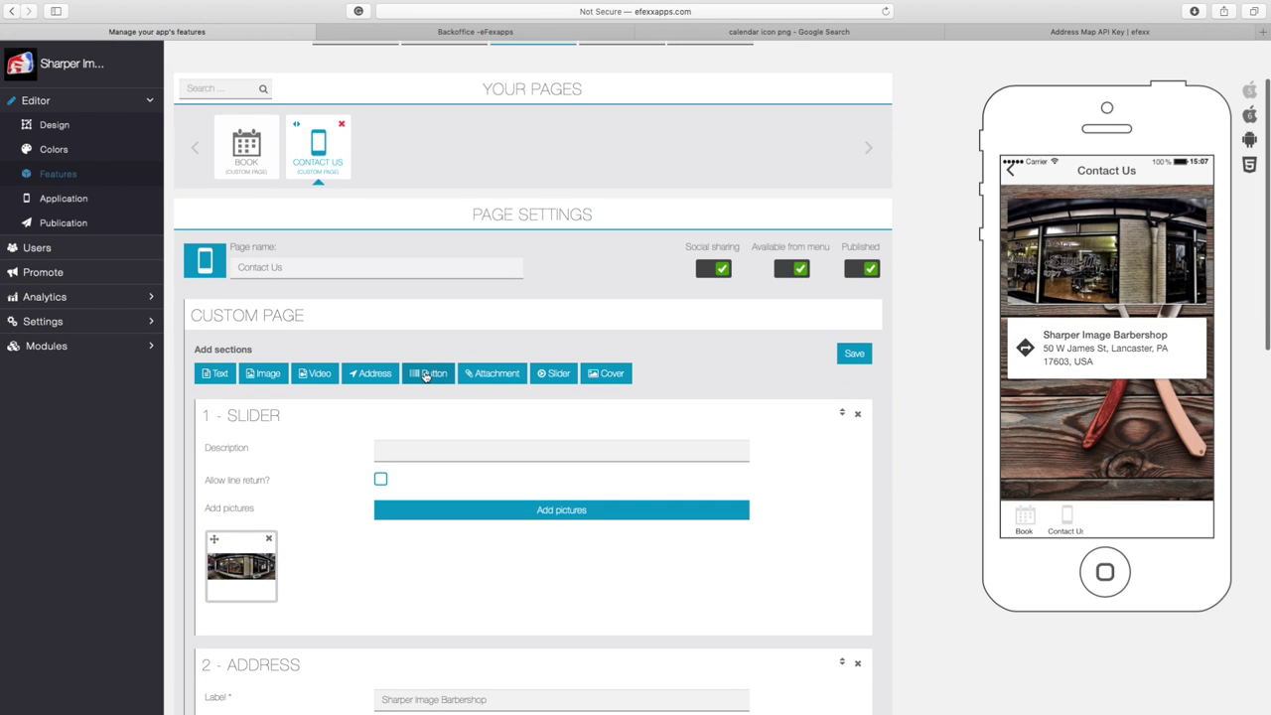
{"action": "left_click", "coordinate": [427, 373]}
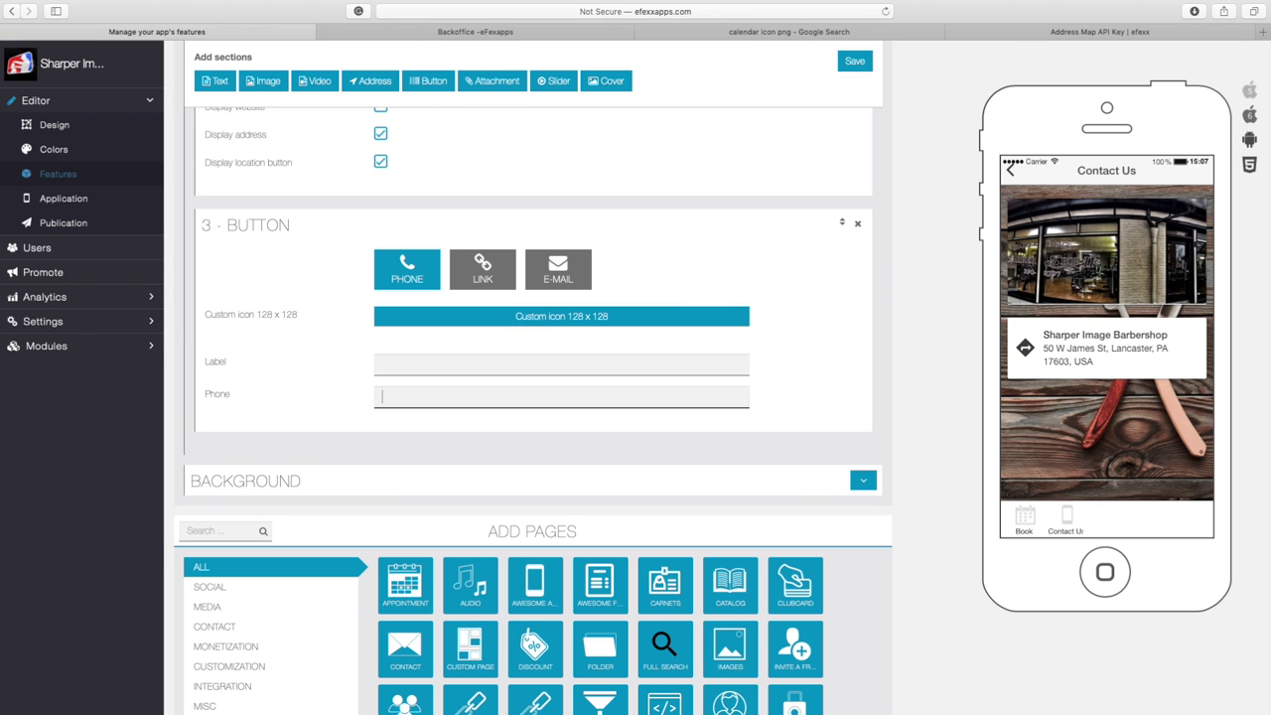
{"action": "left_click", "coordinate": [454, 388]}
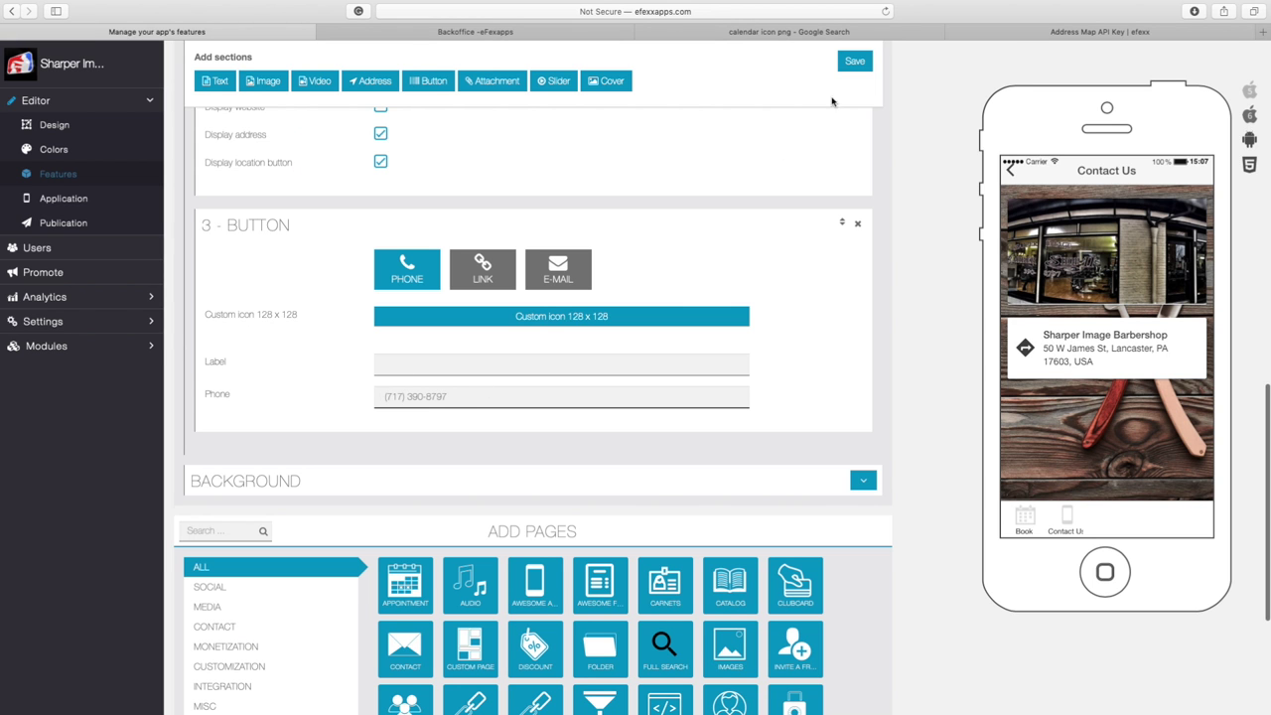
{"action": "left_click", "coordinate": [854, 60]}
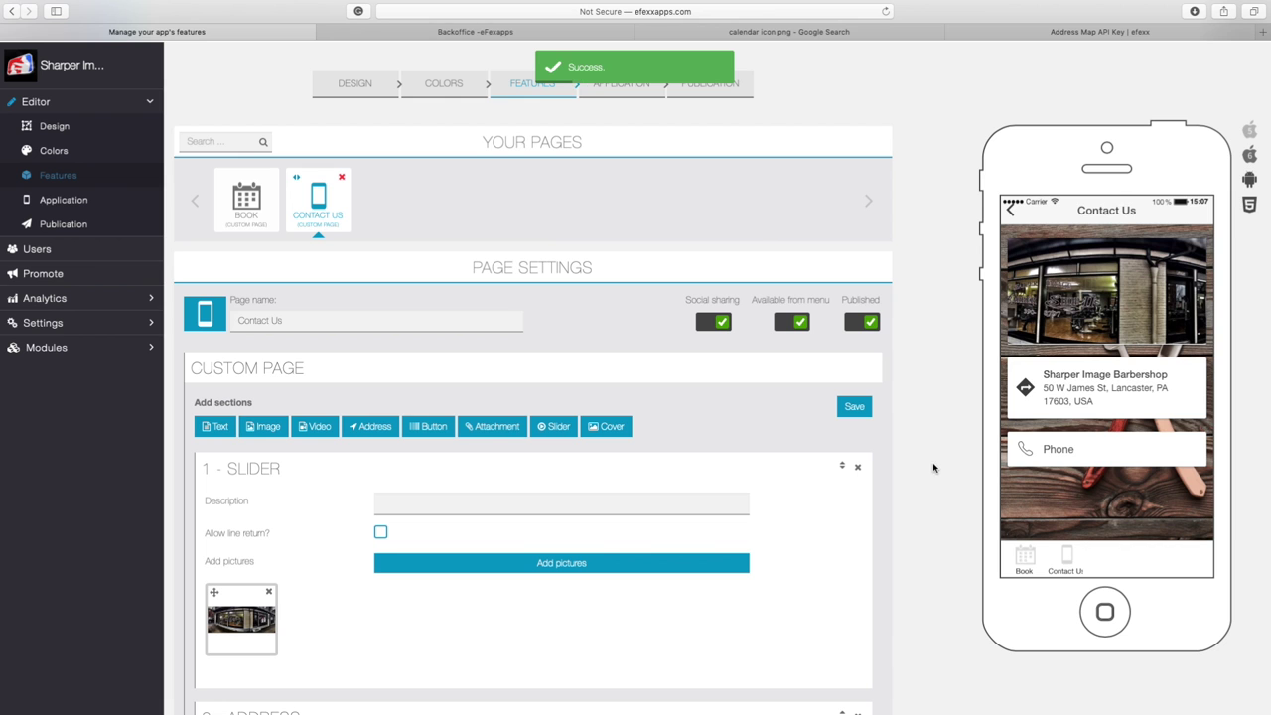
- Check the Book and Contact Us pages in the phone preview and save the Contact Us page again
{"action": "left_click", "coordinate": [1025, 572]}
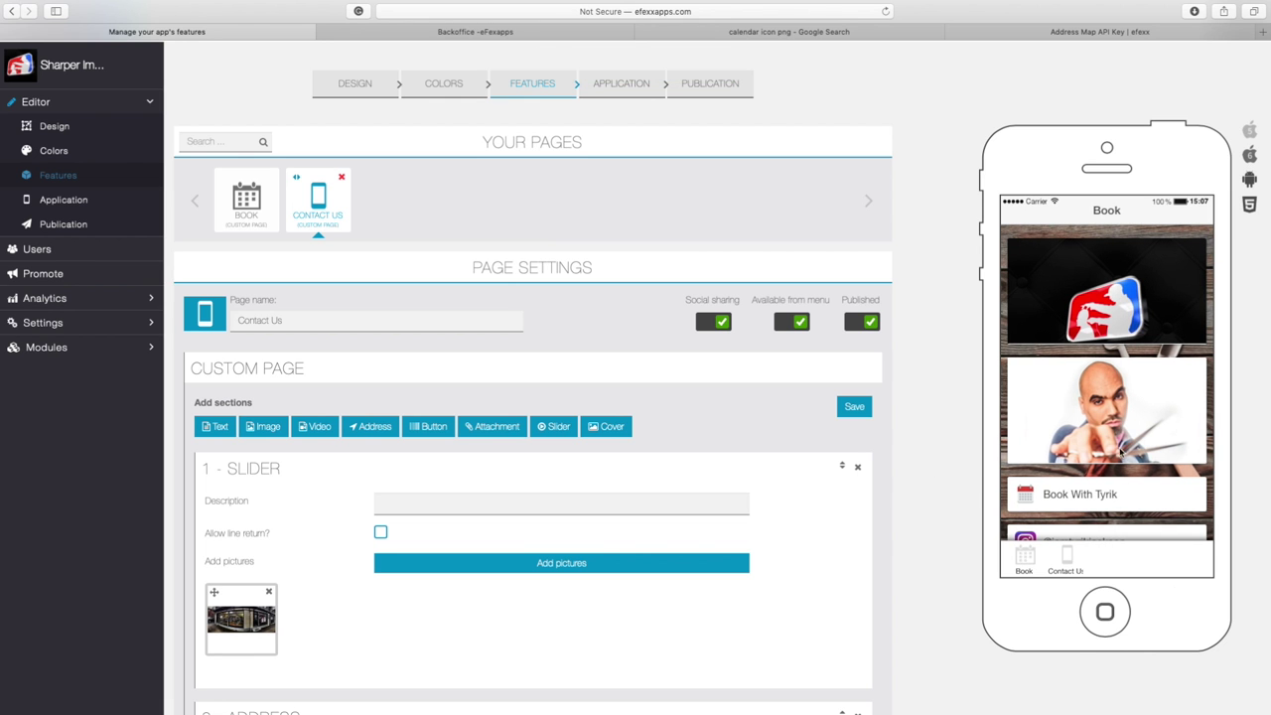
{"action": "left_click_drag", "start_coordinate": [1120, 442], "coordinate": [1065, 542]}
{"action": "left_click_drag", "start_coordinate": [1092, 486], "coordinate": [1097, 432]}
{"action": "left_click", "coordinate": [1067, 562]}
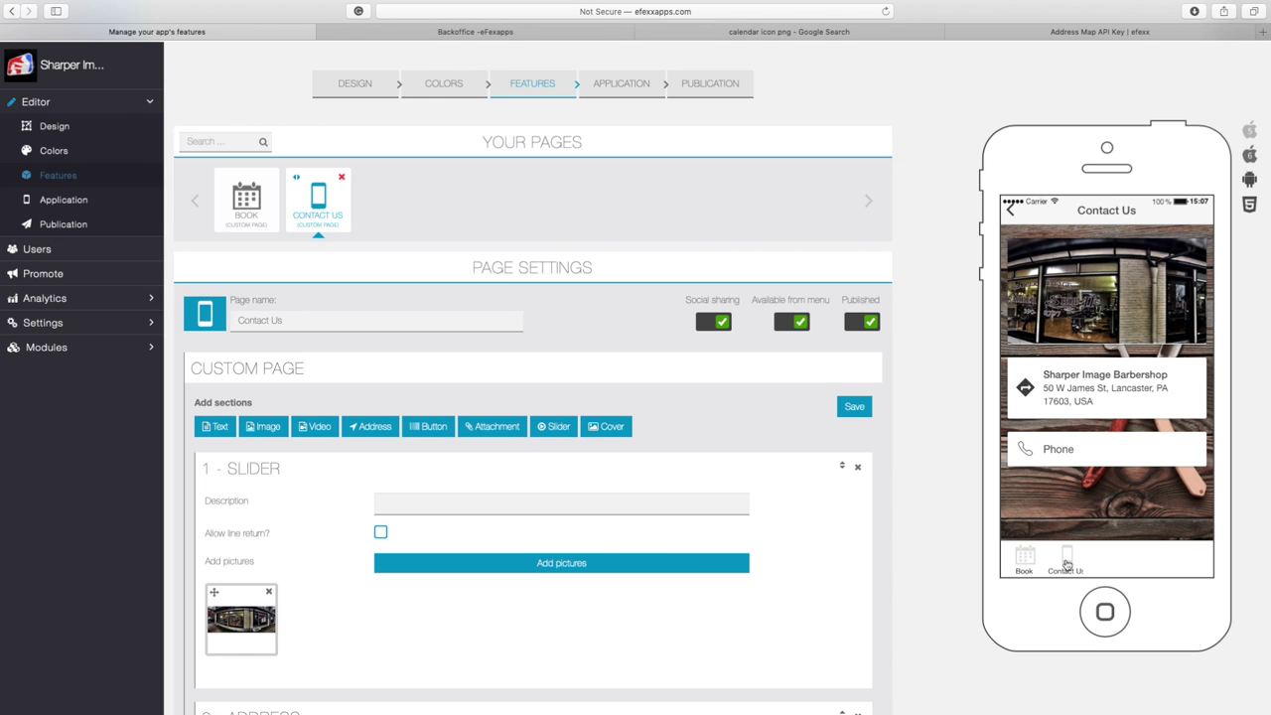
{"action": "left_click", "coordinate": [855, 408]}
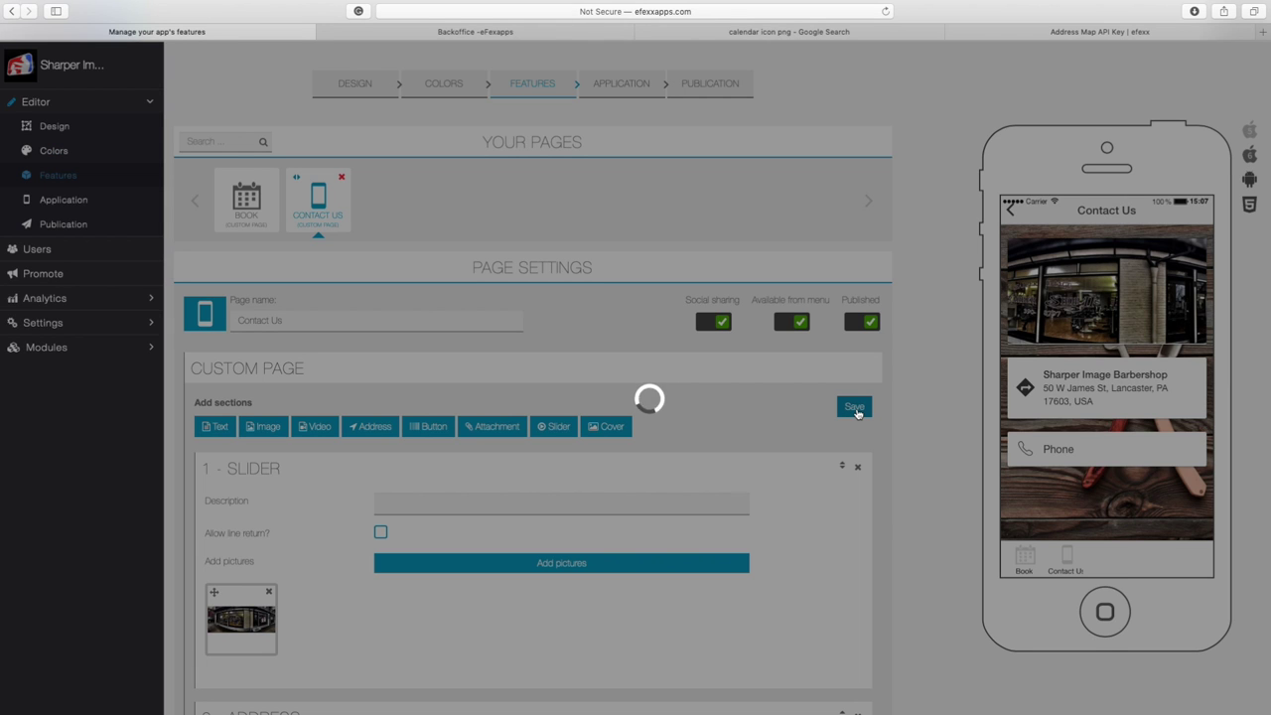